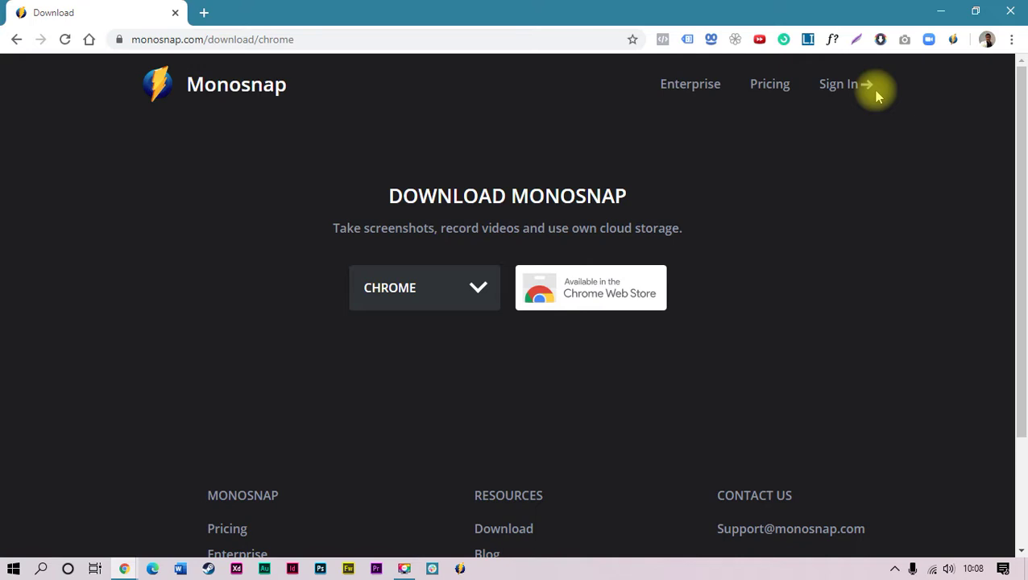
# Inspect the Monosnap desktop app's command menu in the Windows notification area, and return to the Monosnap download page in Chrome
pyautogui.click(941, 15)
pyautogui.moveTo(50, 211); pyautogui.dragTo(276, 250)
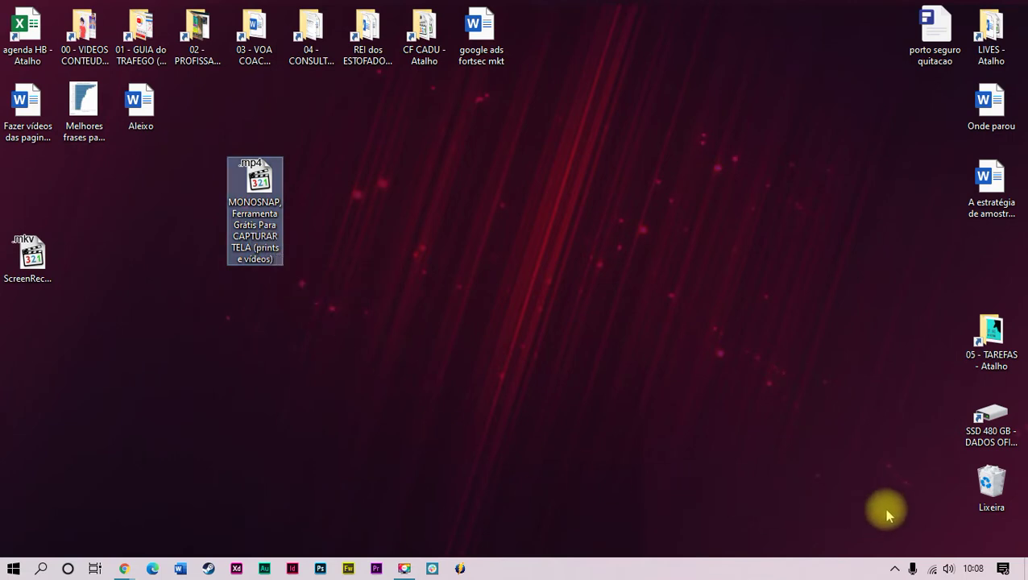
pyautogui.click(894, 569)
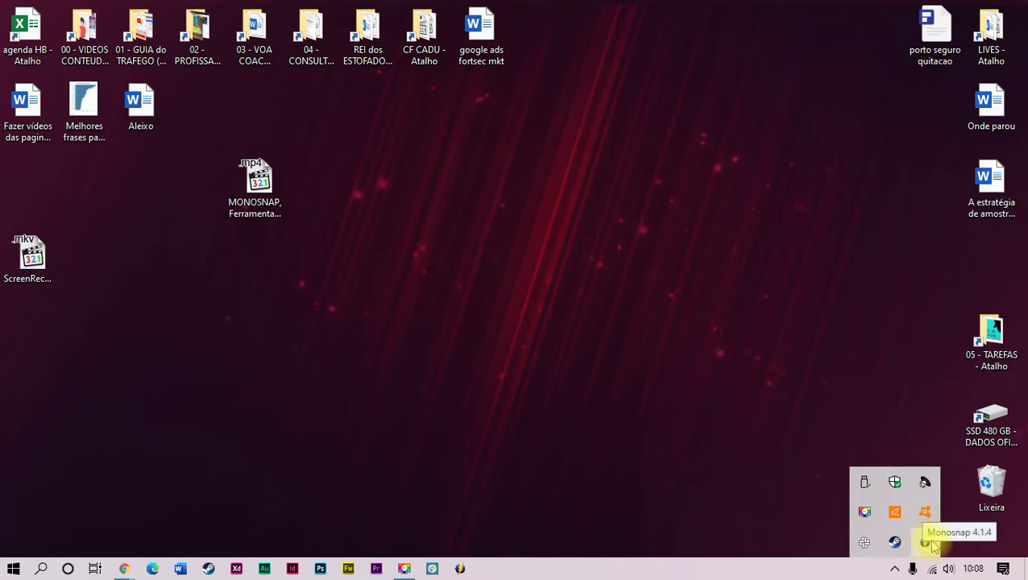
pyautogui.rightClick(925, 543)
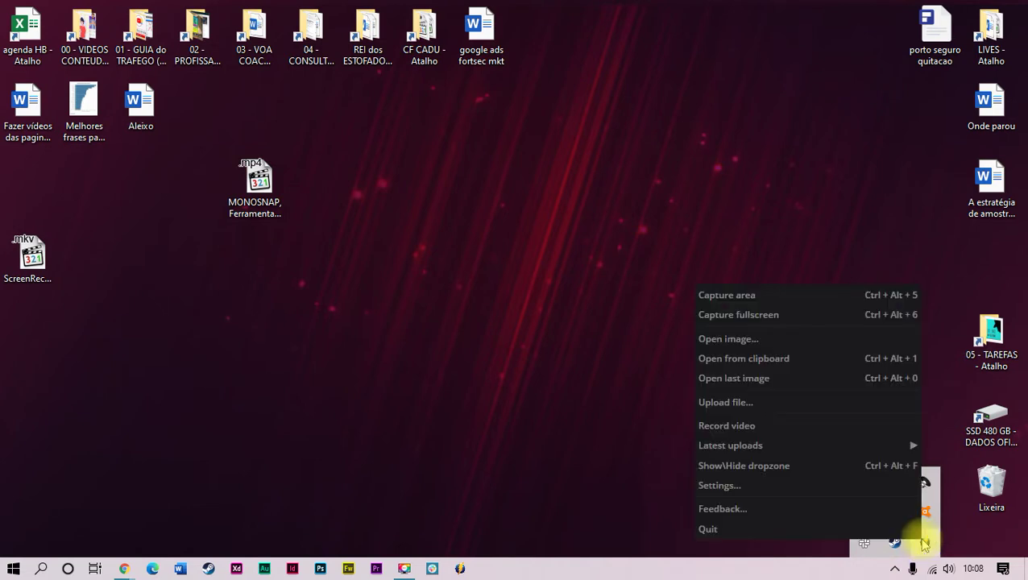
pyautogui.click(871, 528)
pyautogui.click(756, 514)
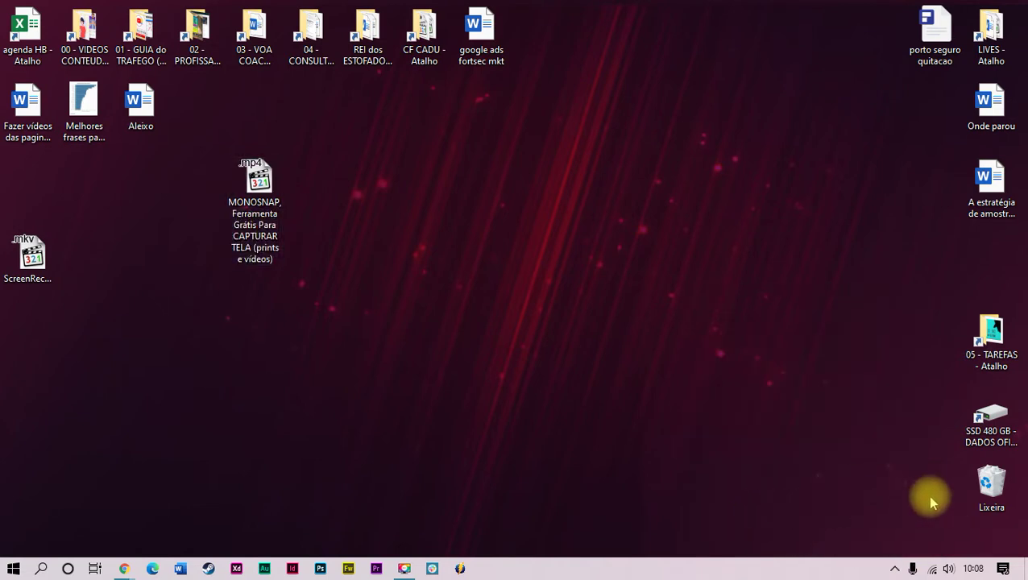
pyautogui.click(124, 568)
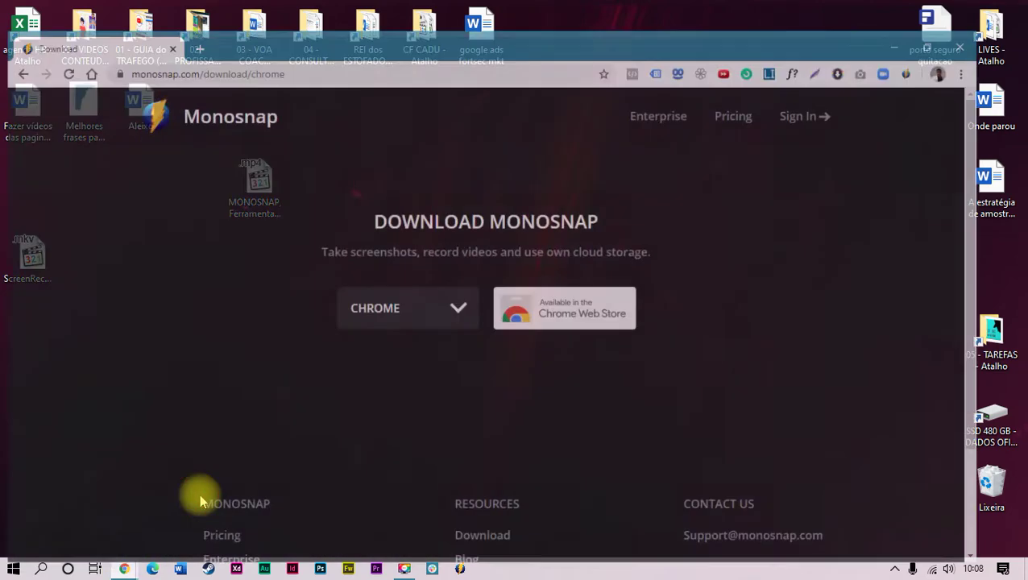
pyautogui.click(202, 493)
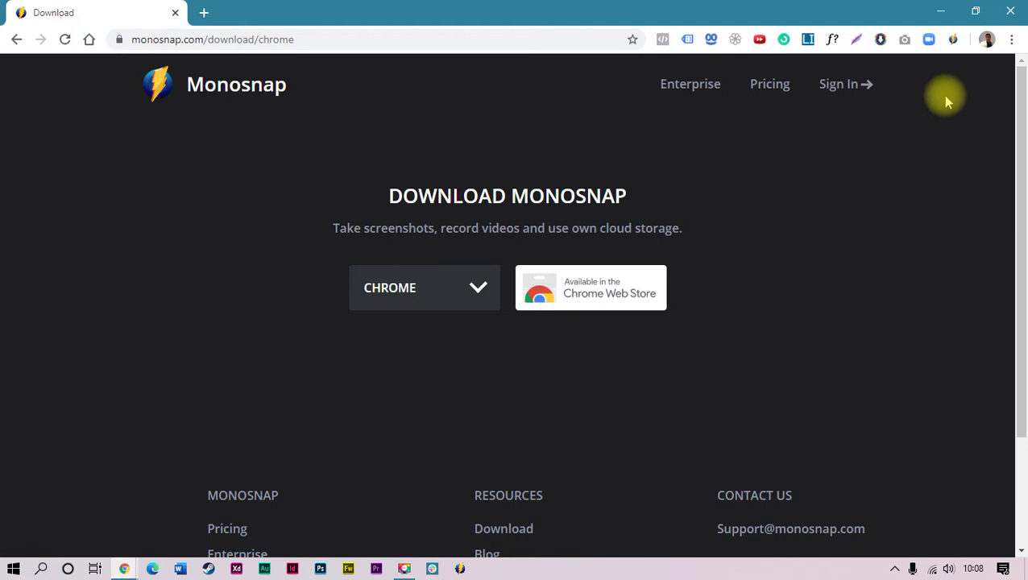
# Start a desktop capture with the Monosnap extension, inspect the entire-screen and application-window sources, and open Photoshop as an additional window
pyautogui.click(955, 50)
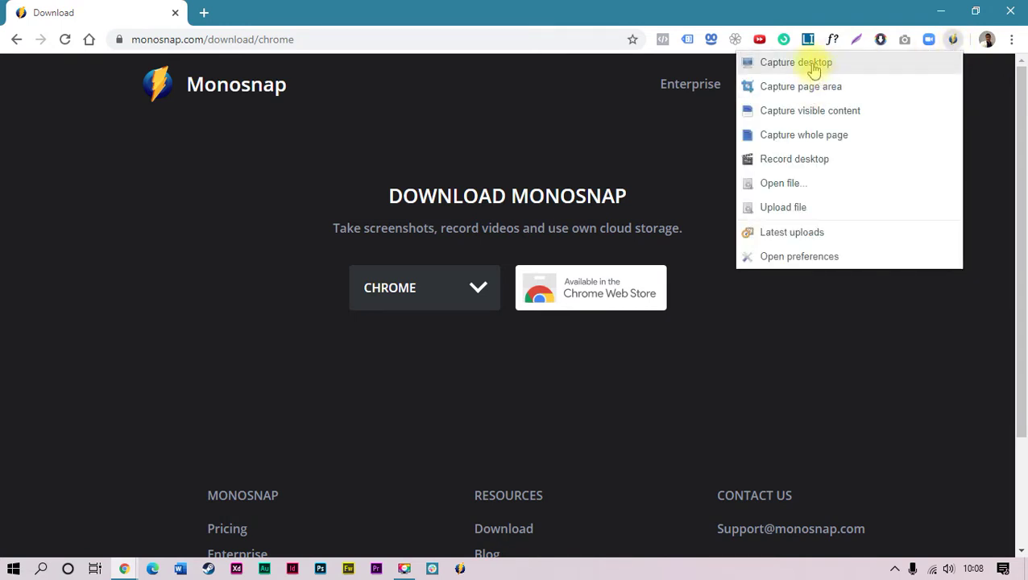
pyautogui.click(812, 68)
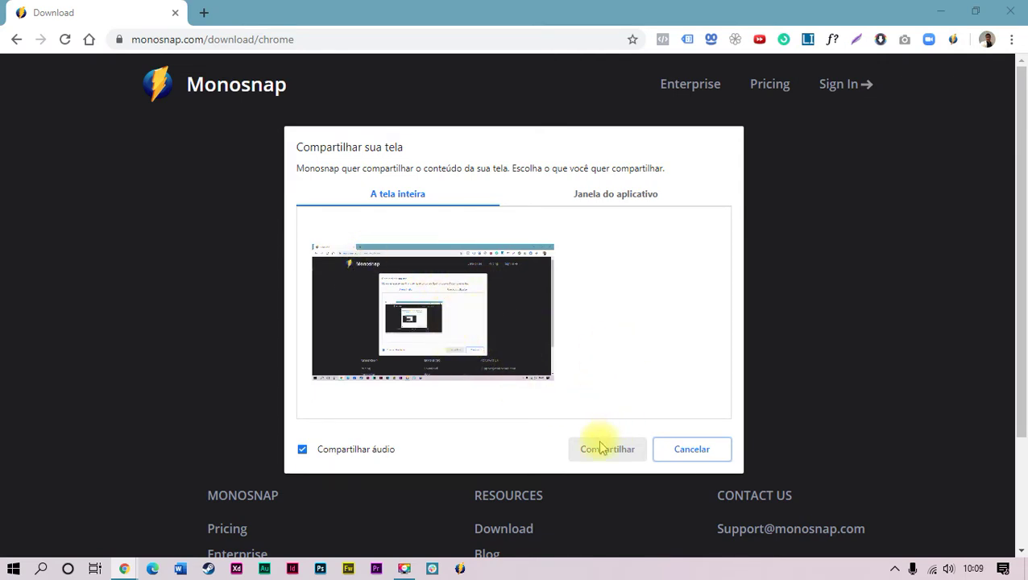
pyautogui.click(522, 364)
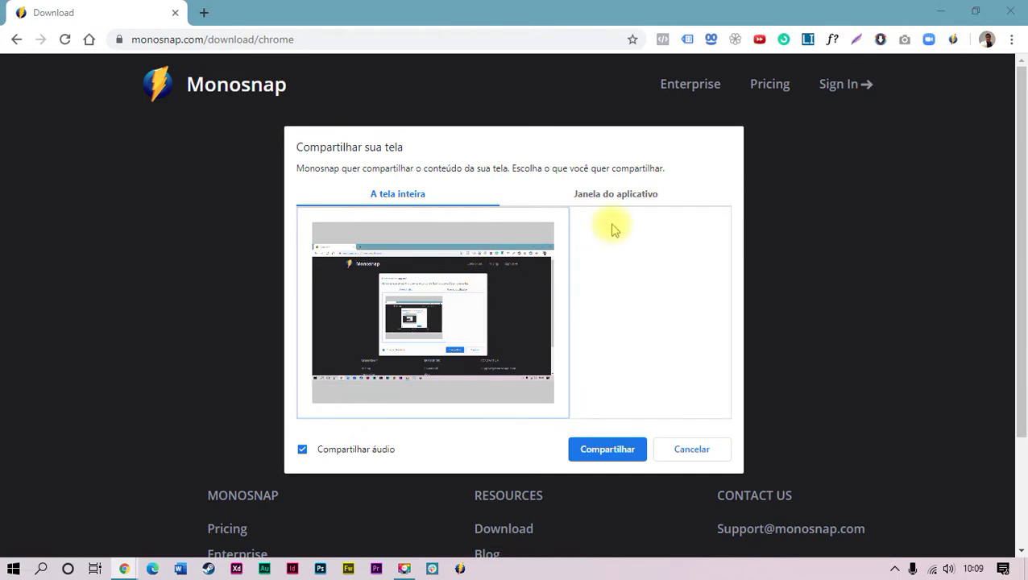
pyautogui.click(616, 195)
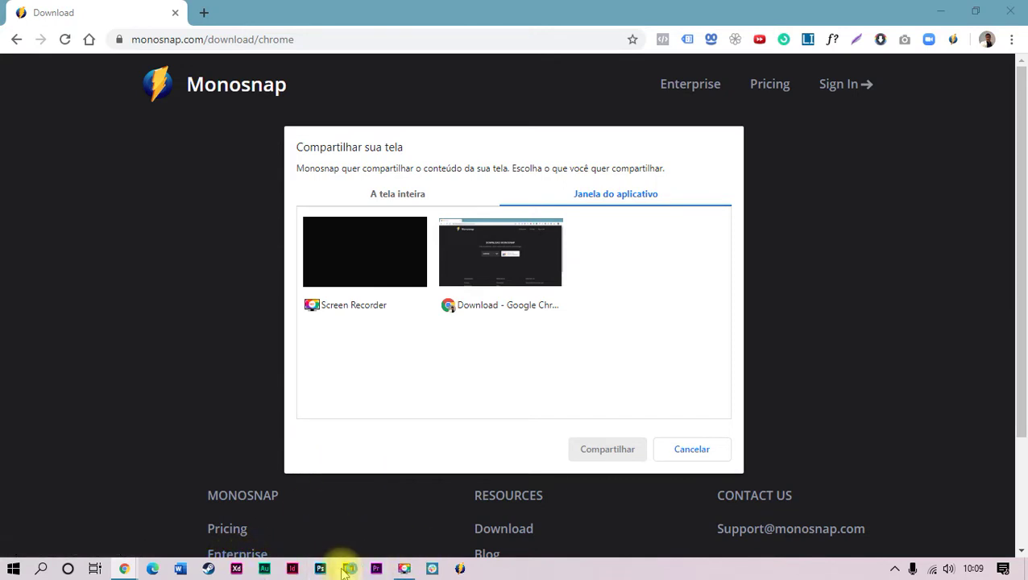
pyautogui.press('space')
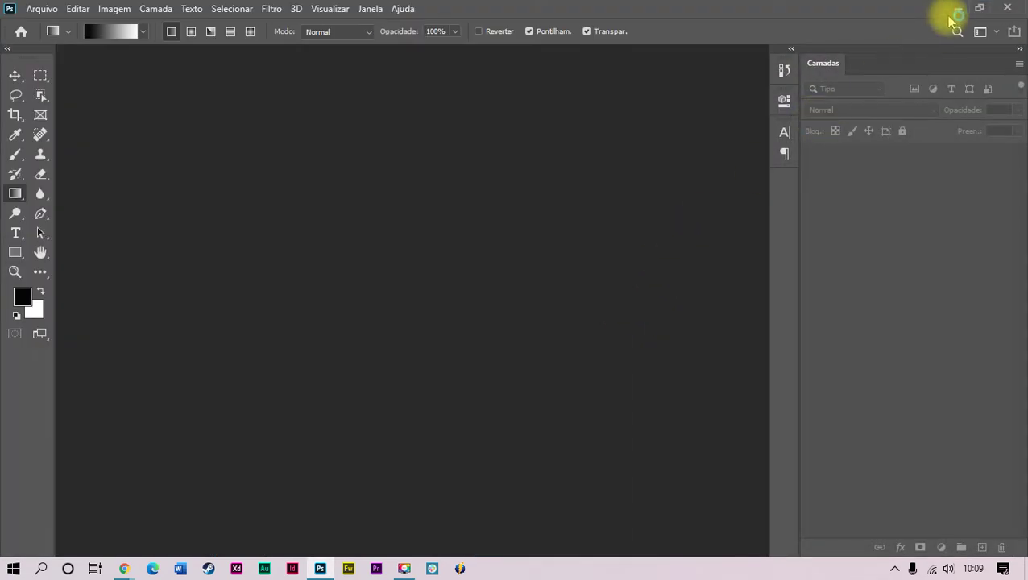
pyautogui.click(958, 11)
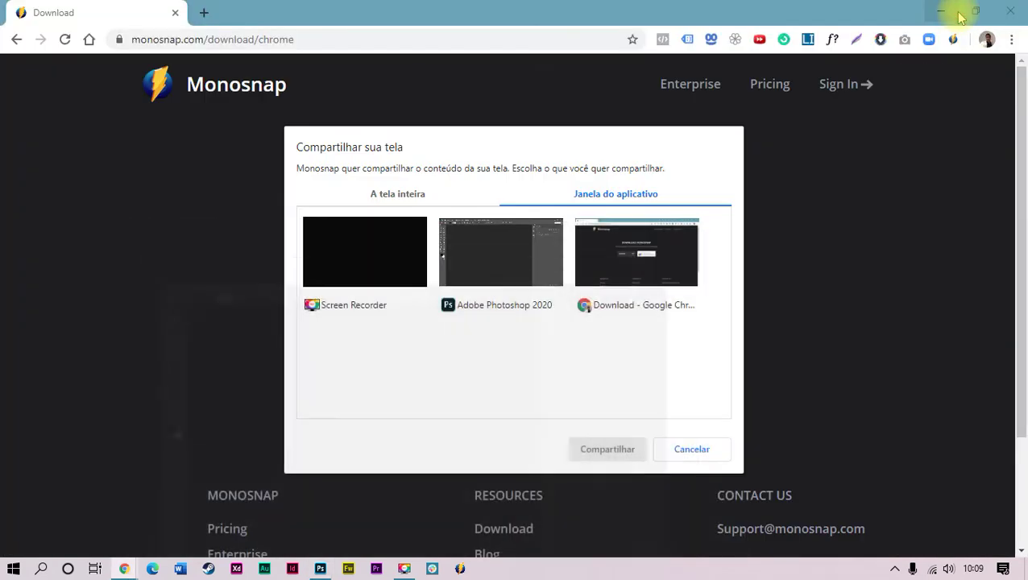
# Cancel the screen sharing request and replace the Monosnap download page with a blank new browser tab
pyautogui.click(407, 199)
pyautogui.click(606, 195)
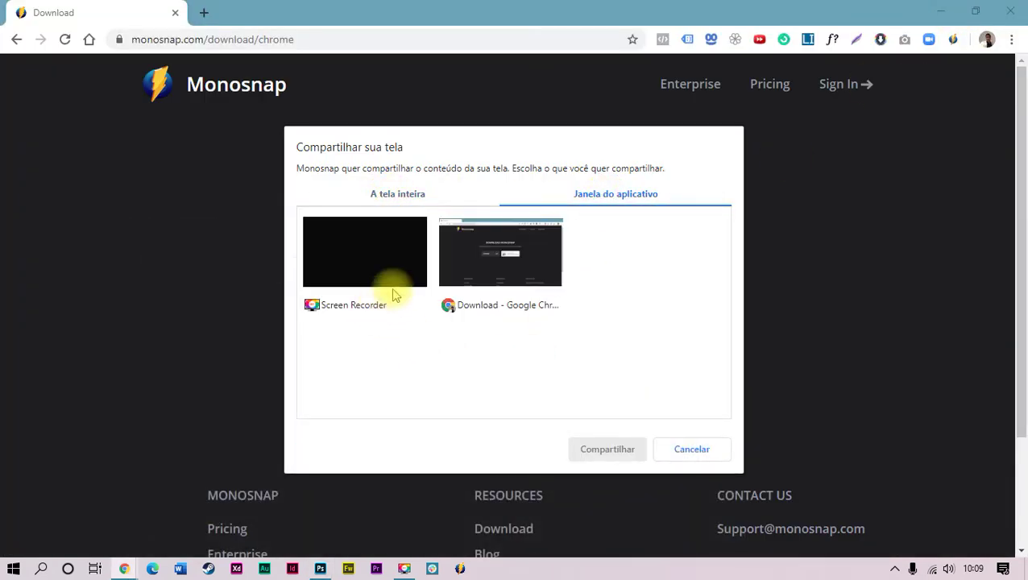
pyautogui.click(673, 448)
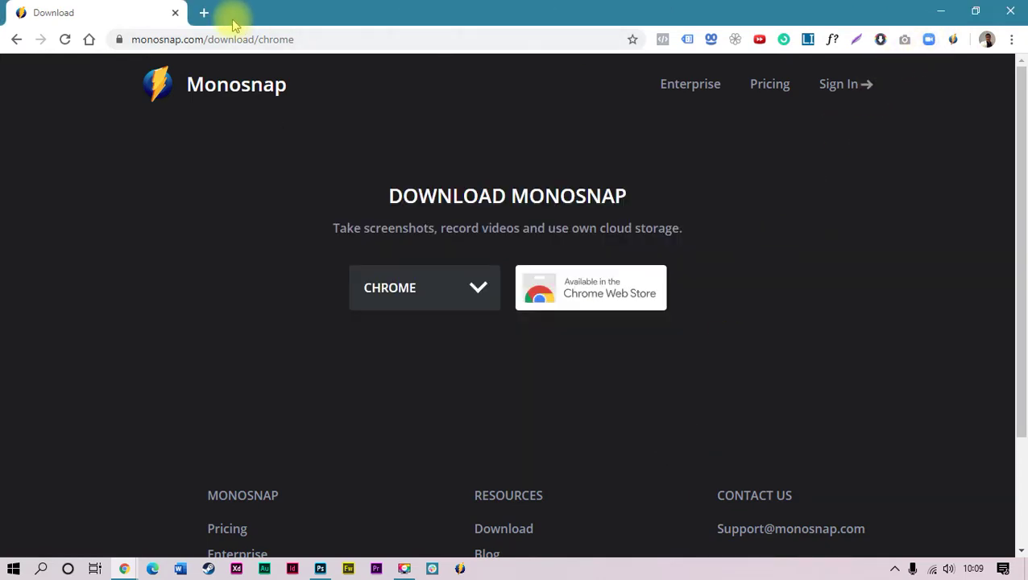
pyautogui.click(204, 12)
pyautogui.click(173, 12)
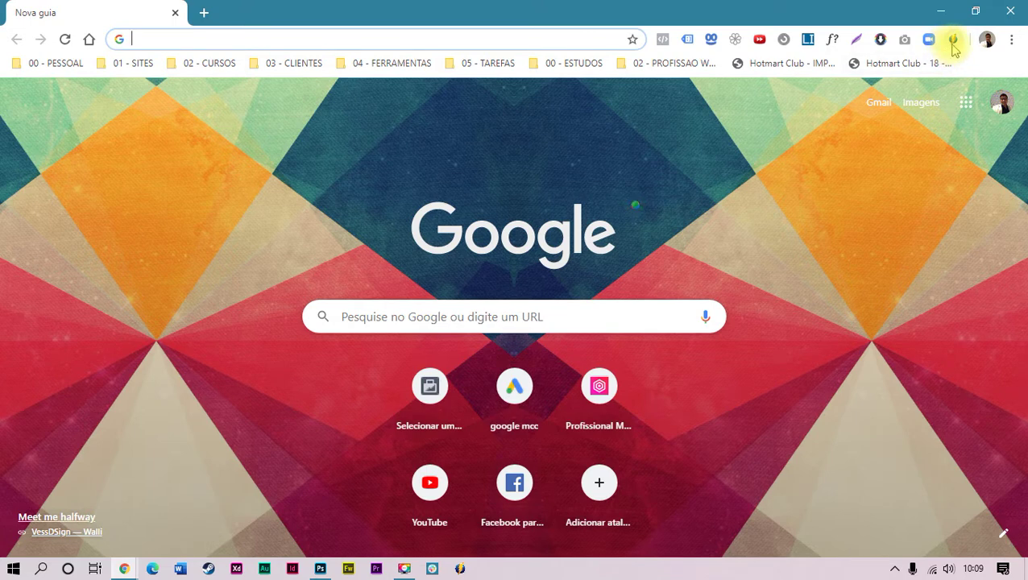
# Start another Monosnap desktop capture from the new tab page and display the application windows available for sharing
pyautogui.click(953, 42)
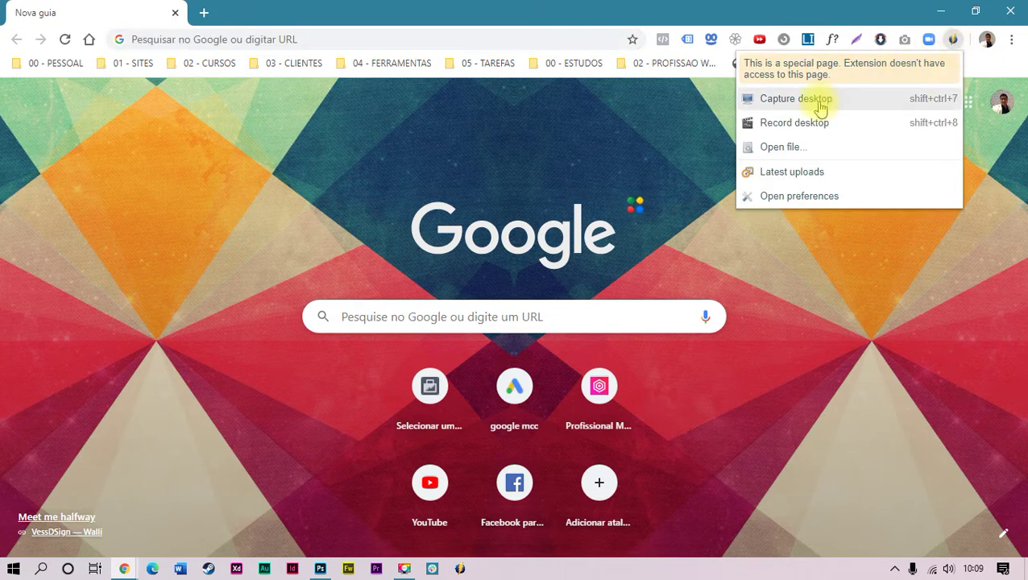
pyautogui.click(819, 101)
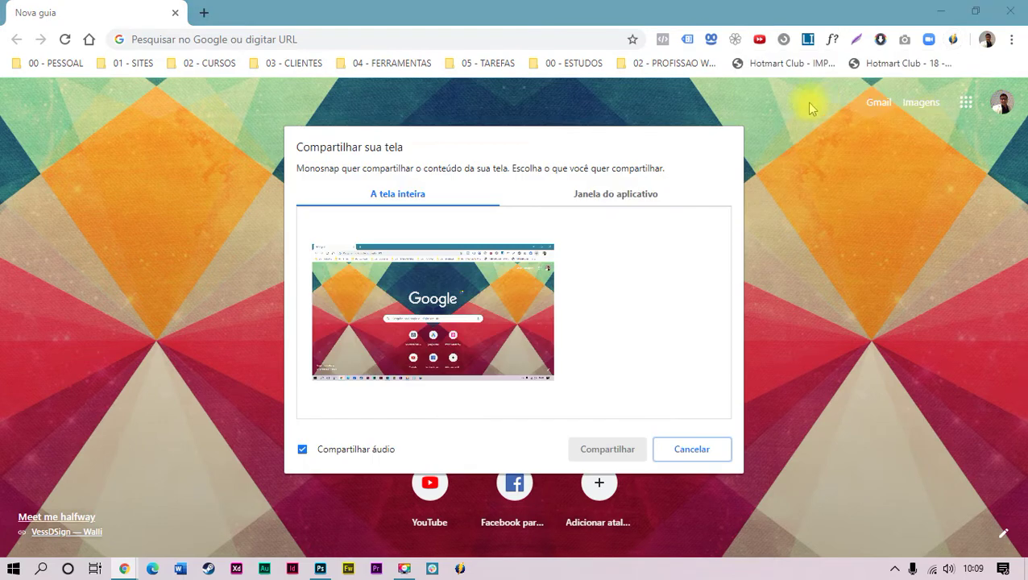
pyautogui.click(628, 202)
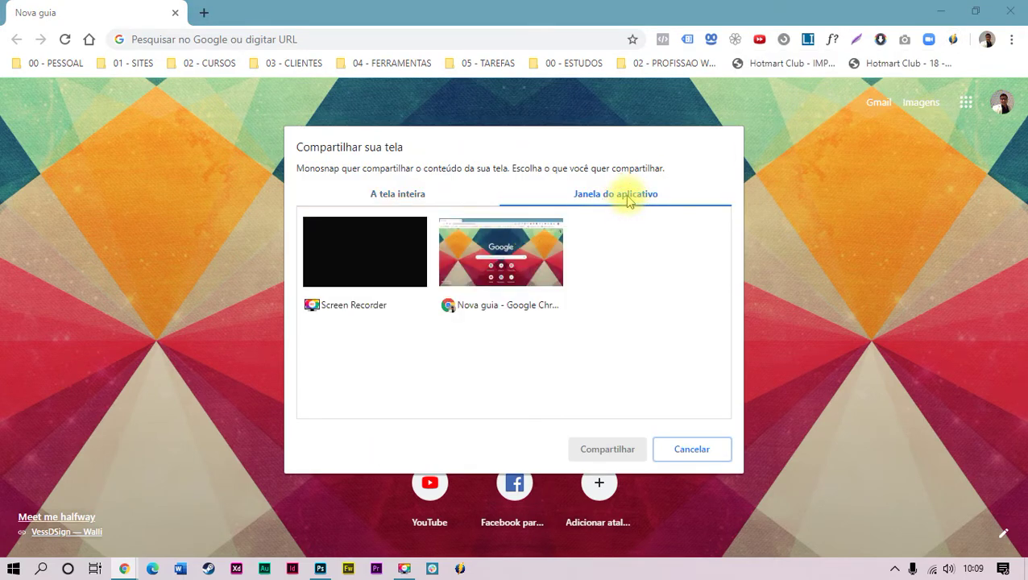
pyautogui.click(432, 201)
pyautogui.click(614, 200)
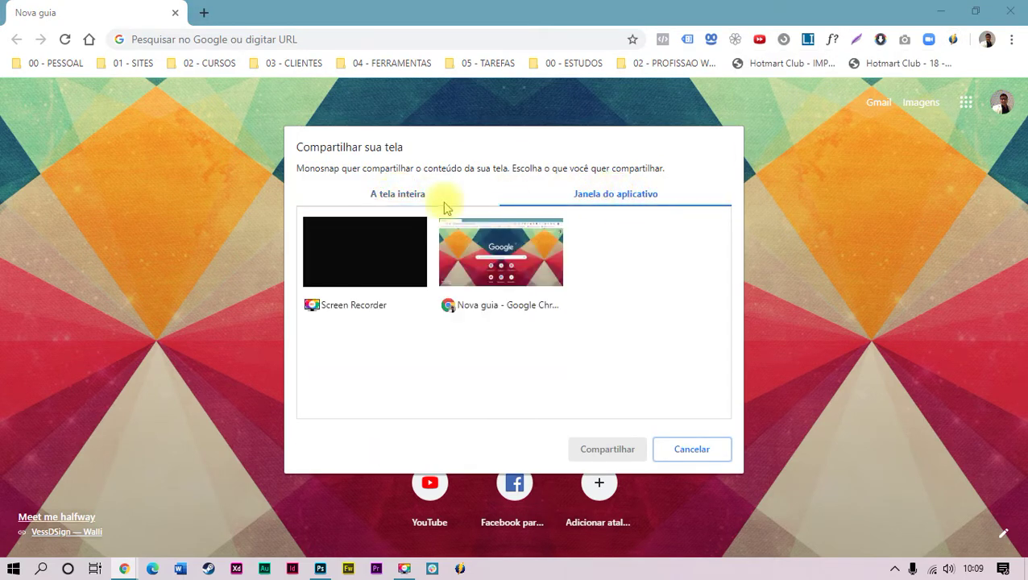
pyautogui.click(395, 195)
pyautogui.click(606, 195)
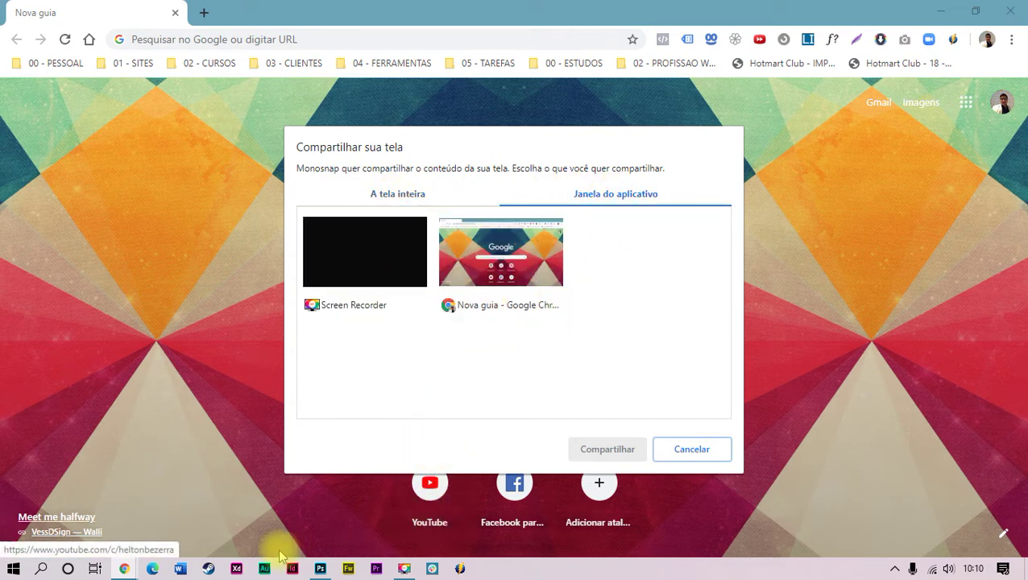
# Restore the Photoshop window and bring the screen sharing dialog back in front of it
pyautogui.moveTo(320, 571)
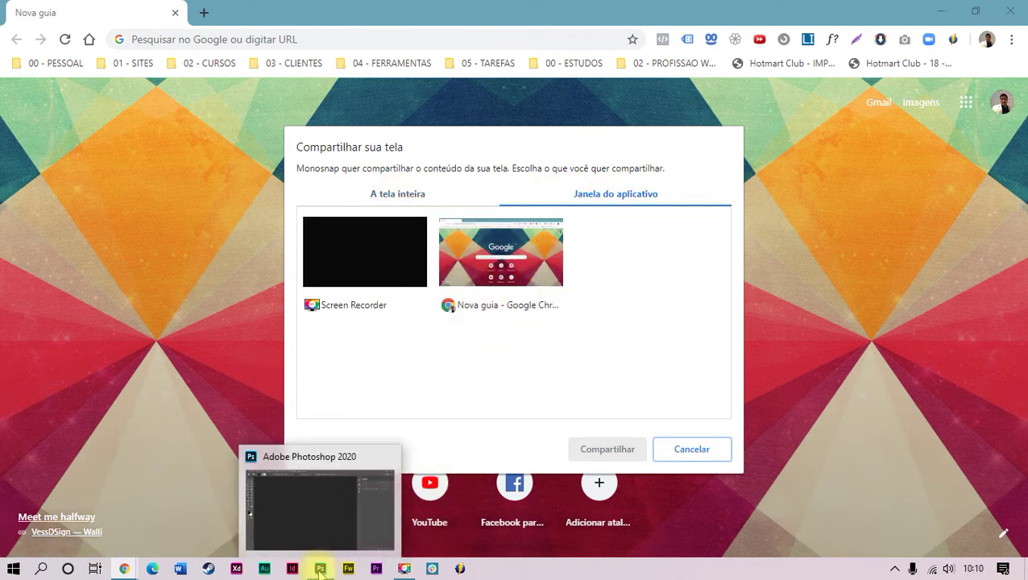
pyautogui.click(320, 570)
pyautogui.press('space')
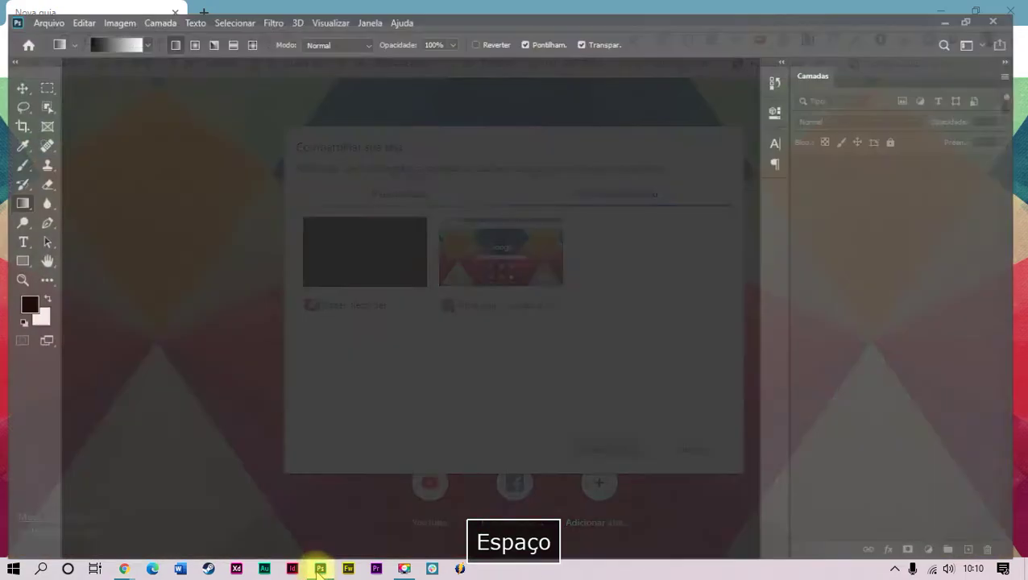
pyautogui.click(320, 571)
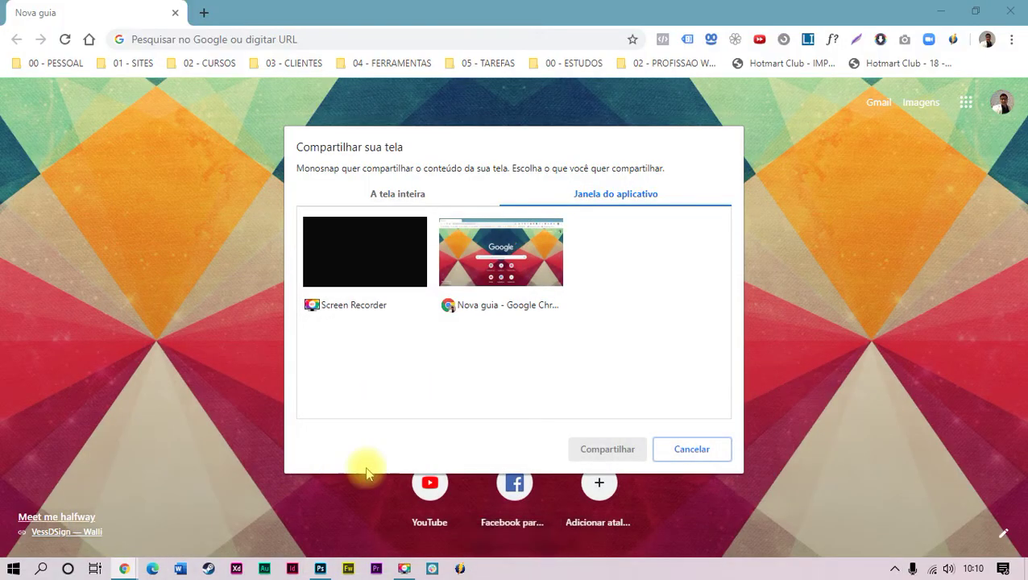
pyautogui.click(322, 570)
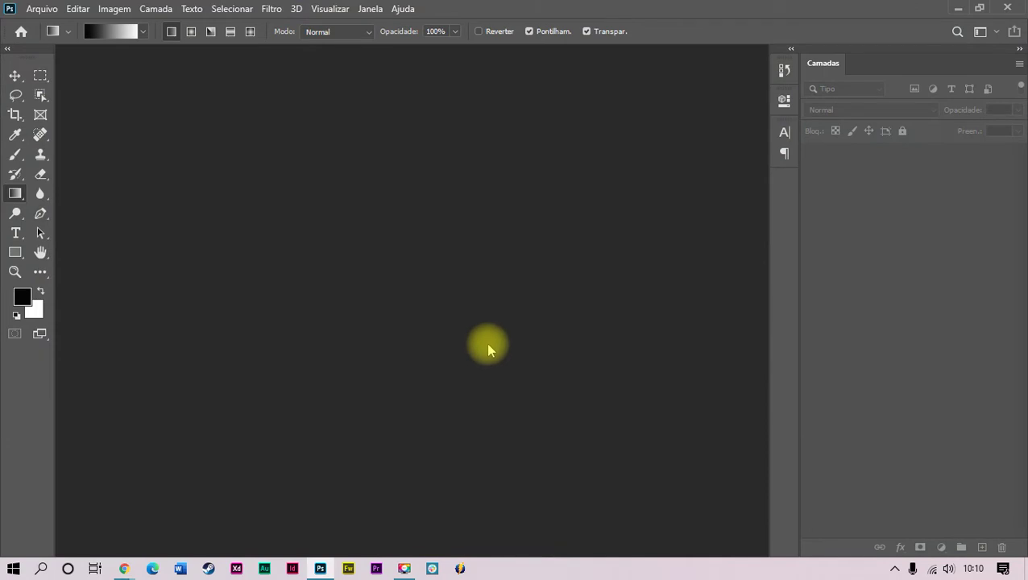
pyautogui.press('Tab')
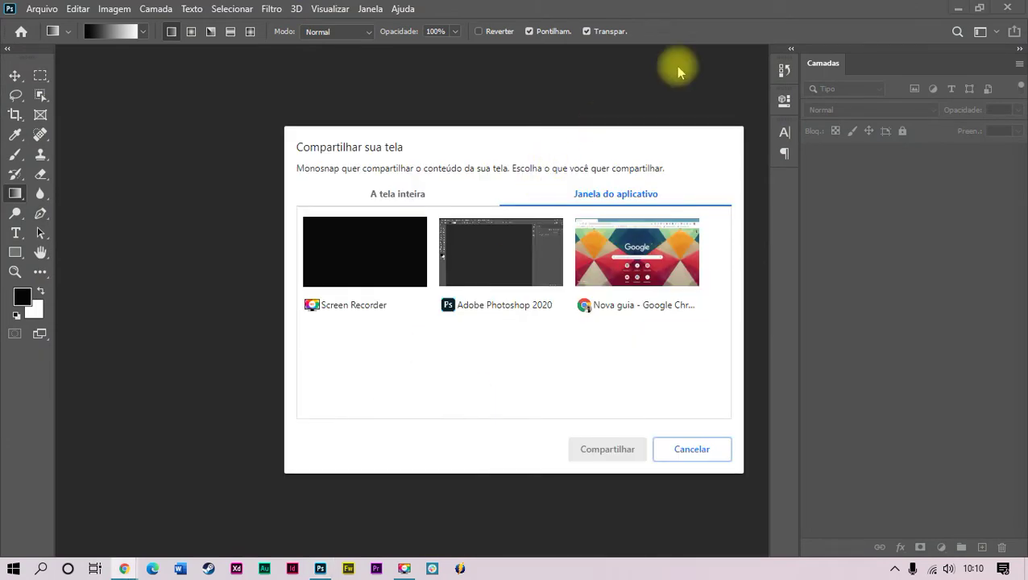
# Minimize Photoshop and restore it again, returning to the sharing dialog to compare the listed application windows
pyautogui.click(525, 150)
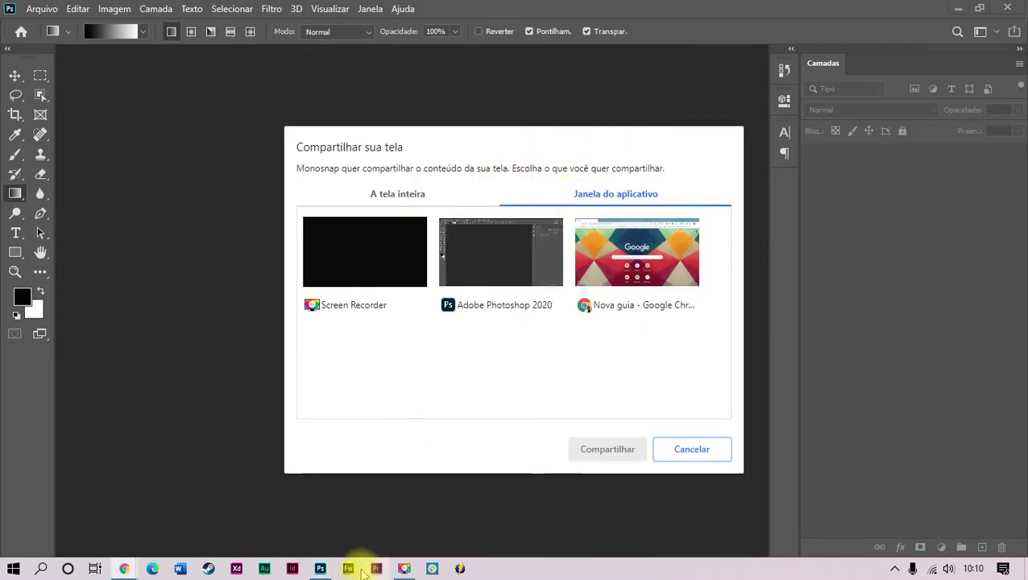
pyautogui.click(320, 570)
pyautogui.press('space')
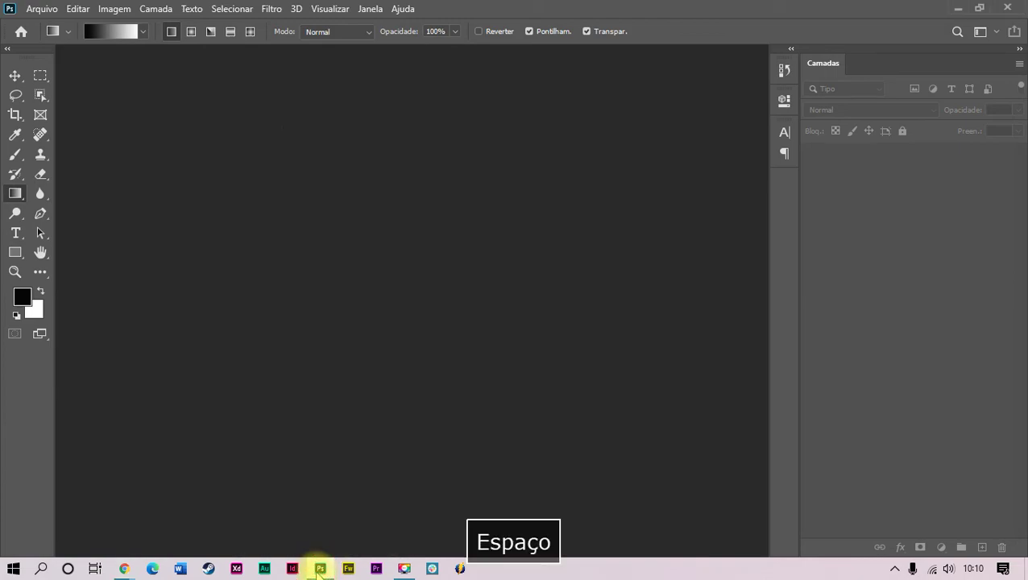
pyautogui.click(320, 570)
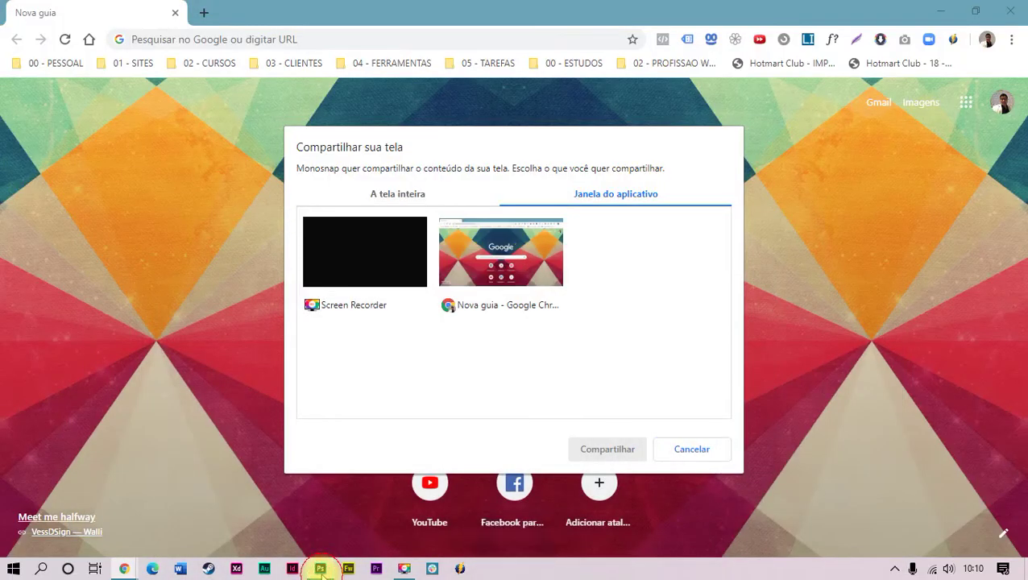
pyautogui.click(321, 570)
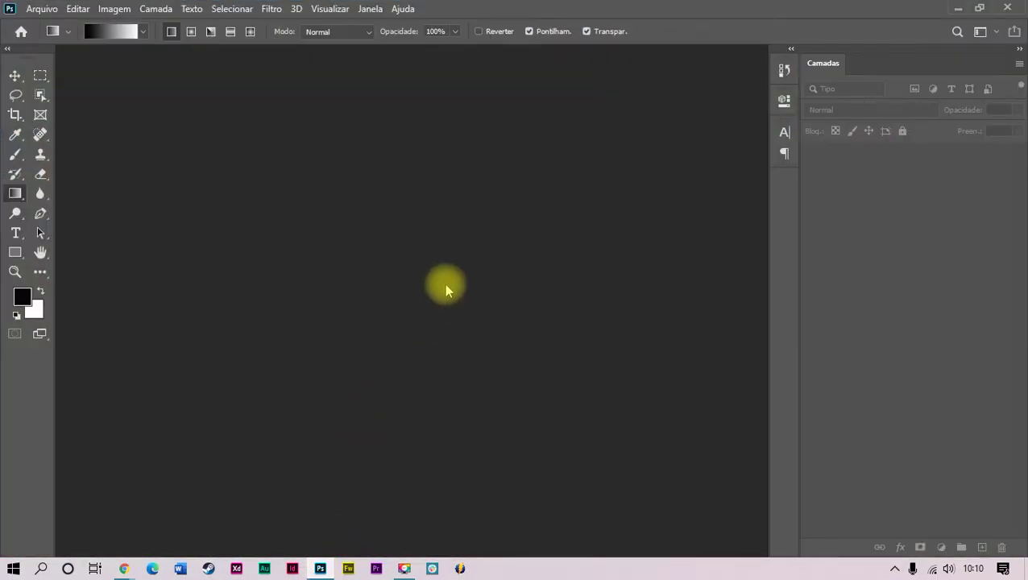
pyautogui.hotkey('alt', 'Tab')
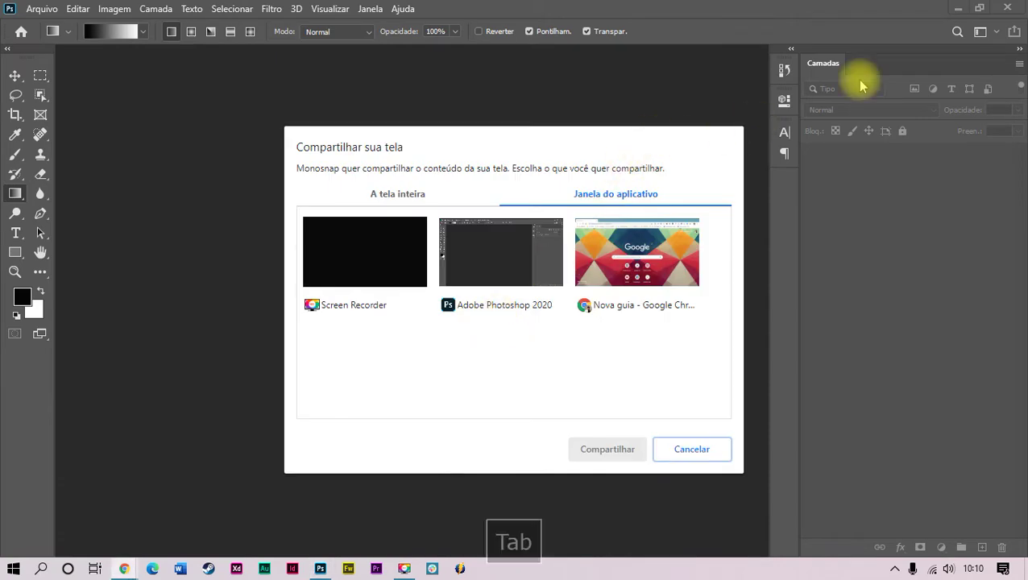
# Share the Adobe Photoshop 2020 window to capture it in Monosnap, and hide the sharing notification
pyautogui.click(483, 288)
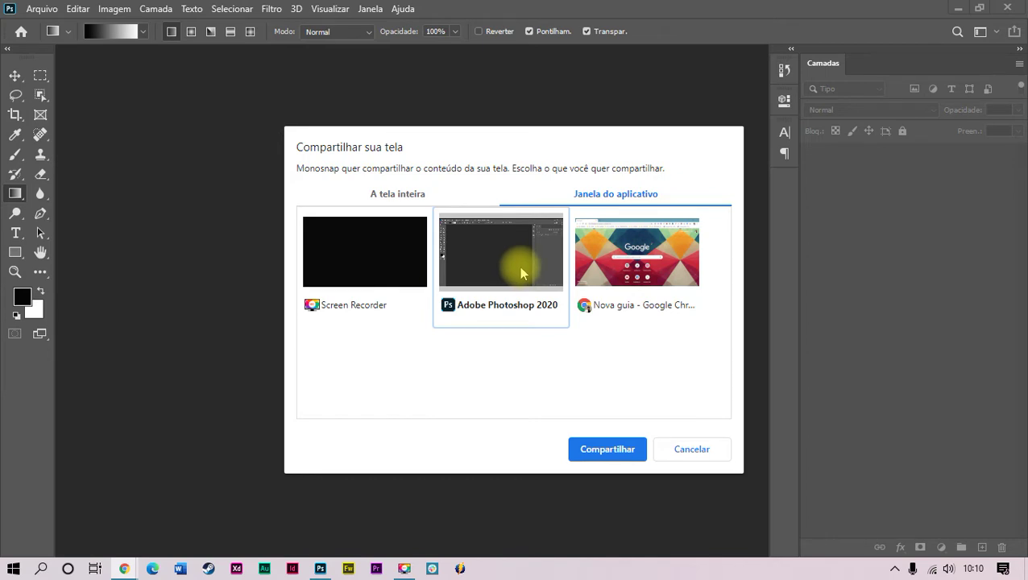
pyautogui.click(618, 450)
pyautogui.press('space')
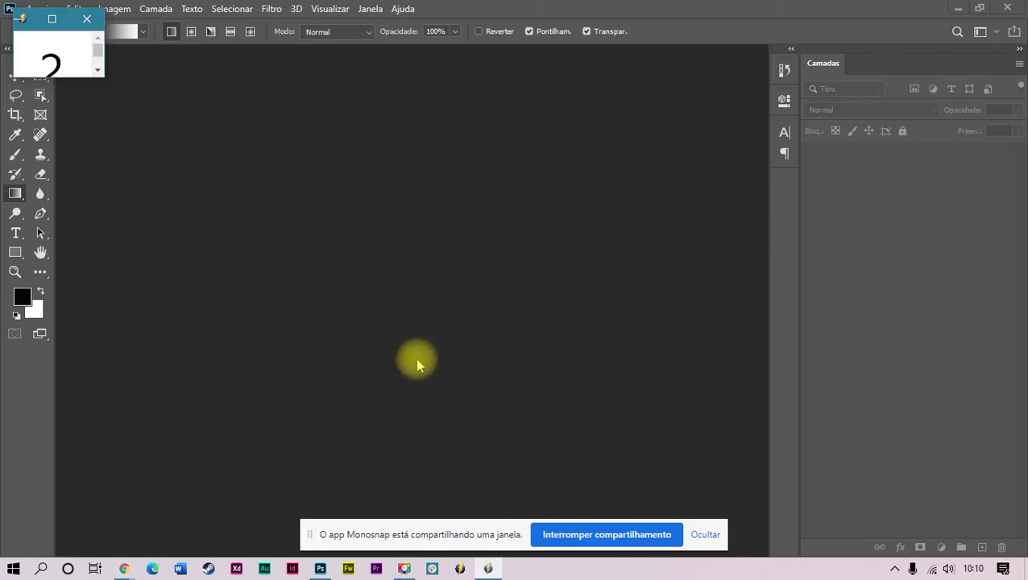
pyautogui.click(697, 535)
pyautogui.press('space')
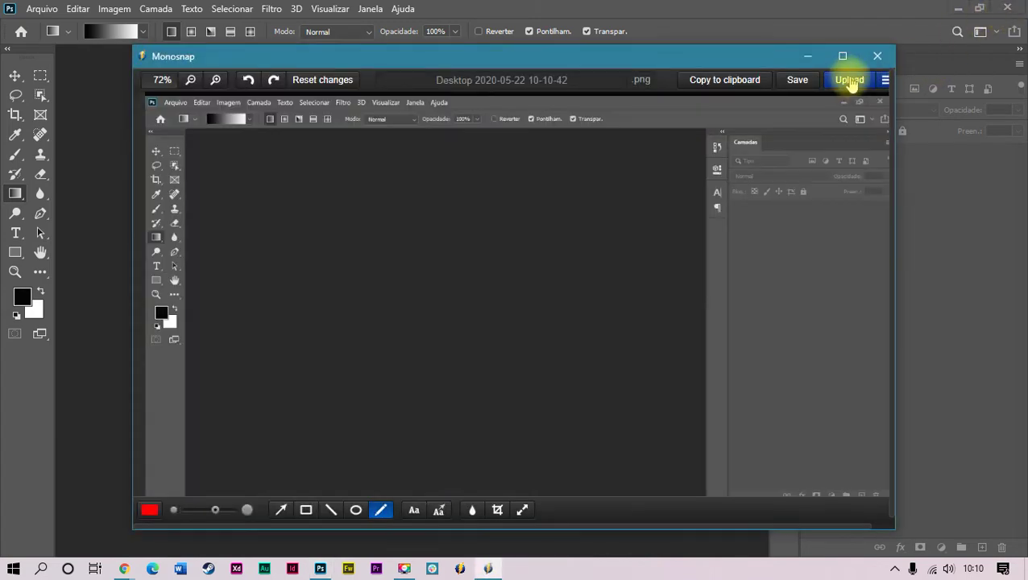
# Draw a red arrow on the captured screenshot pointing from the empty canvas to the Photoshop toolbar
pyautogui.moveTo(664, 53); pyautogui.dragTo(666, 39)
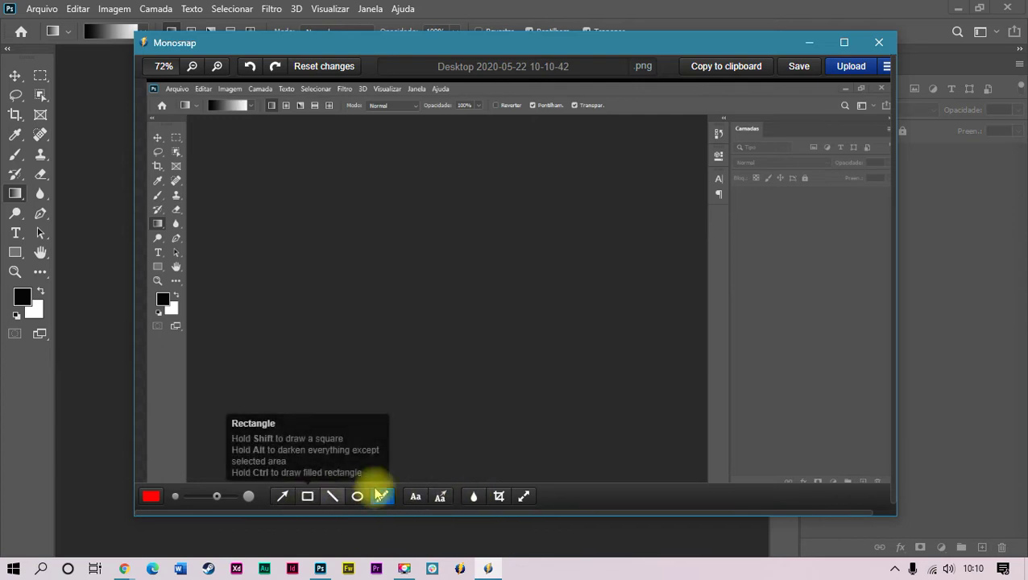
pyautogui.click(282, 496)
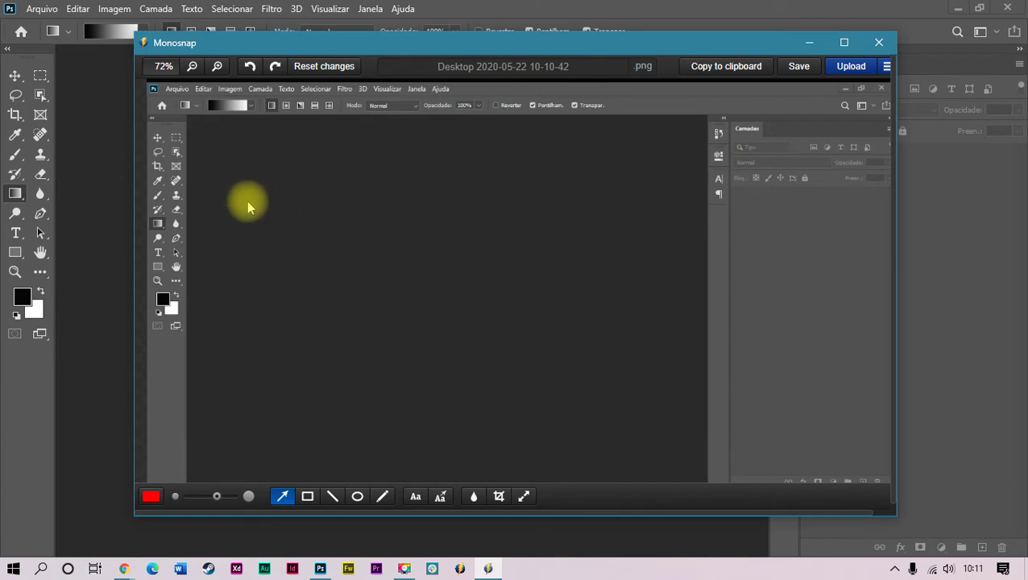
pyautogui.moveTo(347, 330)
pyautogui.mouseDown()
pyautogui.moveTo(264, 166)
pyautogui.moveTo(176, 165)
pyautogui.moveTo(198, 187)
pyautogui.moveTo(187, 190)
pyautogui.mouseUp()
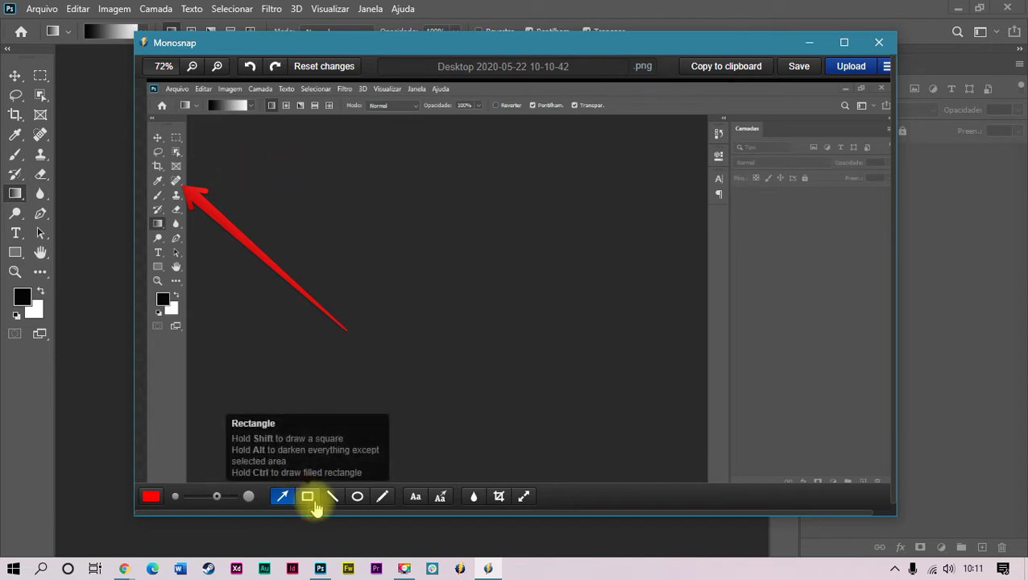
# Blur part of the Photoshop menu and options bars and sections of its toolbar in the screenshot
pyautogui.click(474, 497)
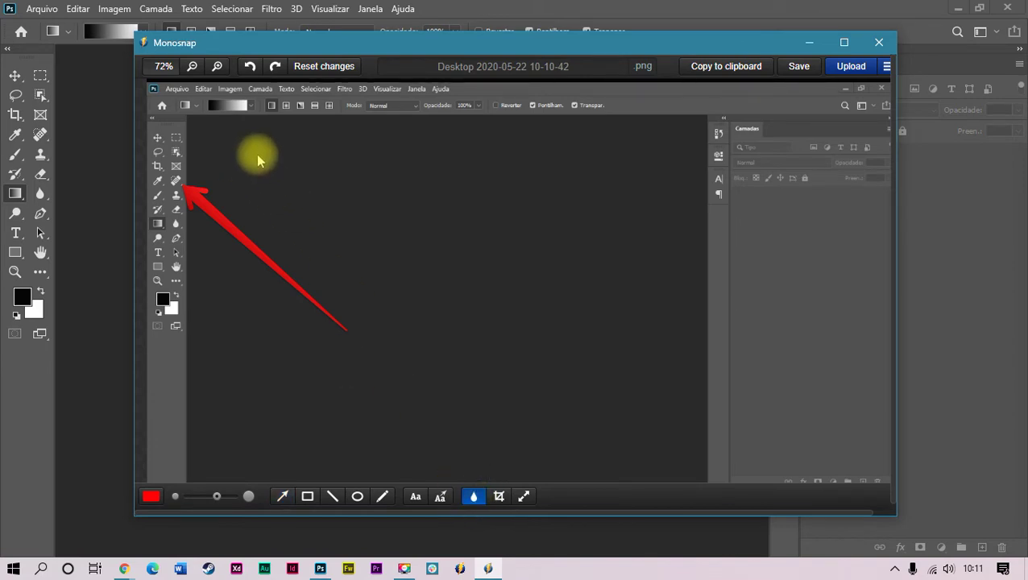
pyautogui.moveTo(341, 85); pyautogui.dragTo(449, 113)
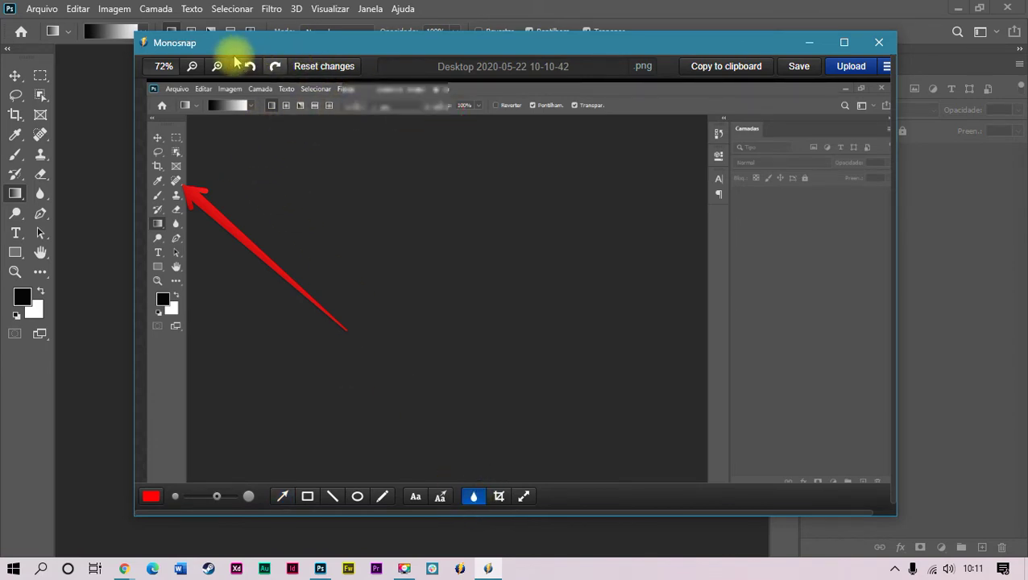
pyautogui.click(477, 497)
pyautogui.moveTo(182, 174)
pyautogui.mouseDown()
pyautogui.moveTo(138, 114)
pyautogui.moveTo(188, 229)
pyautogui.moveTo(151, 213)
pyautogui.moveTo(145, 227)
pyautogui.moveTo(179, 237)
pyautogui.mouseUp()
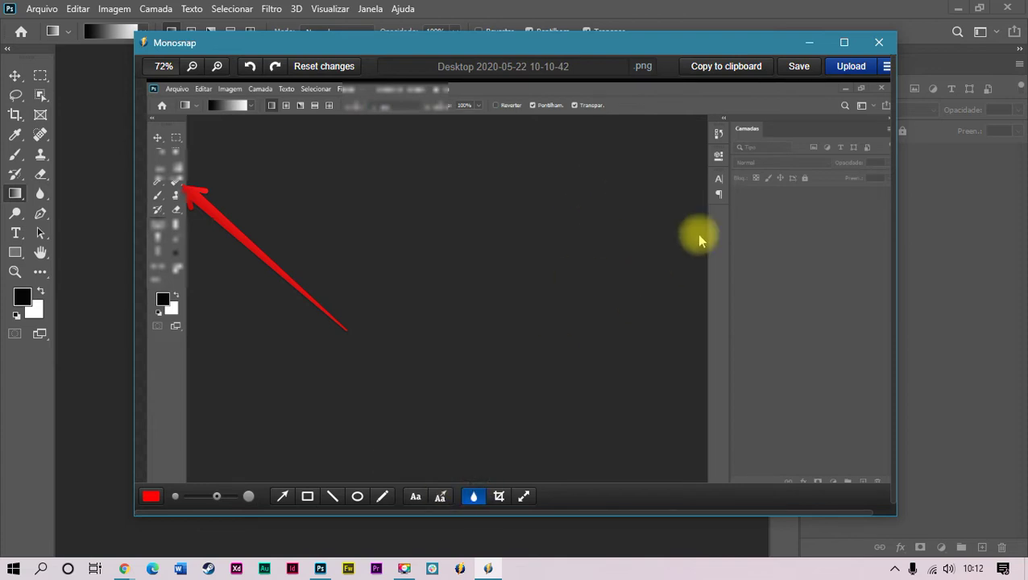
# Add the text "sfdsdsffdfd df" to the empty canvas area of the screenshot
pyautogui.click(415, 496)
pyautogui.click(420, 305)
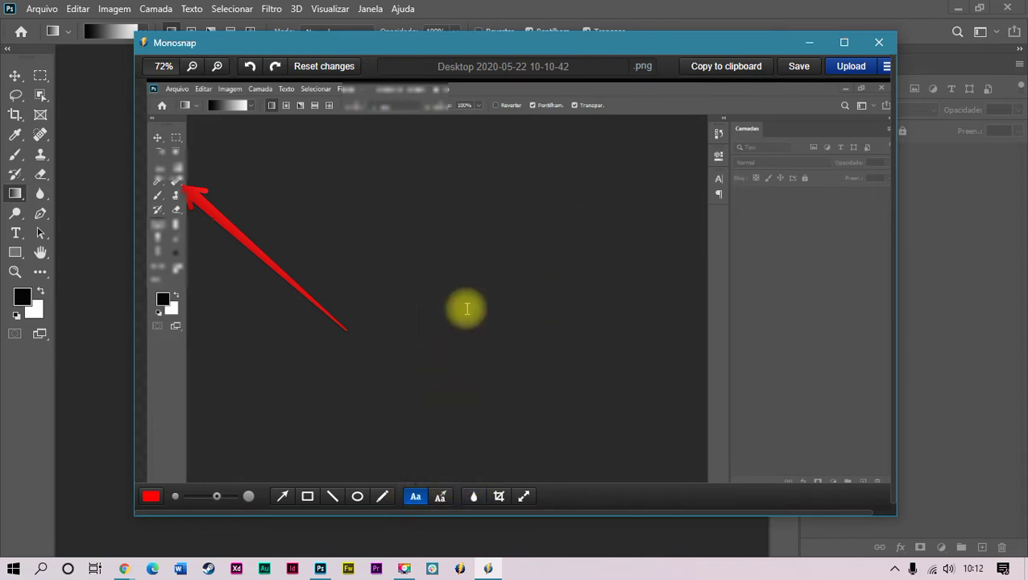
pyautogui.write('sfdsdsffdfd df')
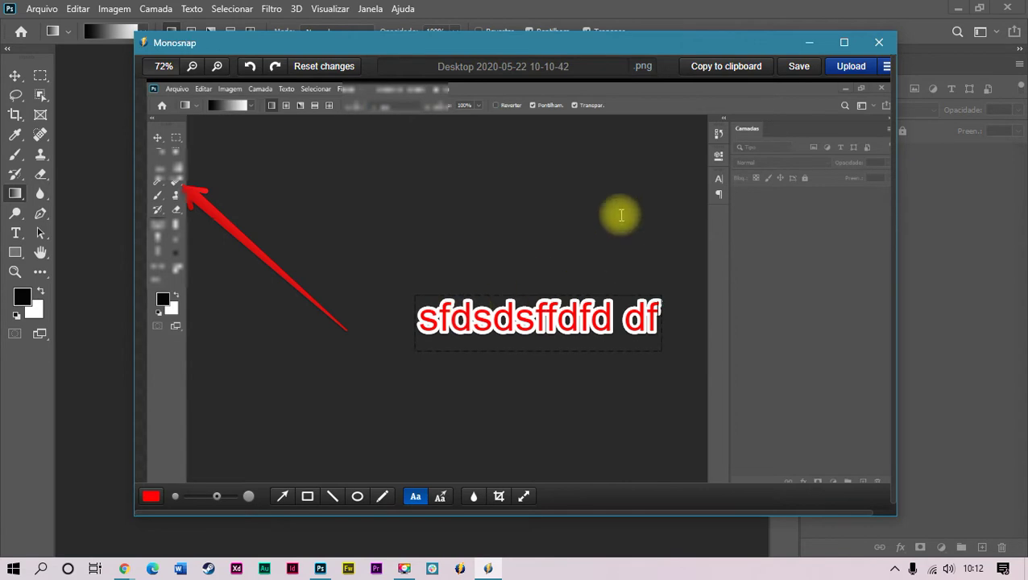
# Close the Monosnap editor and Photoshop to return to the browser's new tab page
pyautogui.click(879, 42)
pyautogui.press('space')
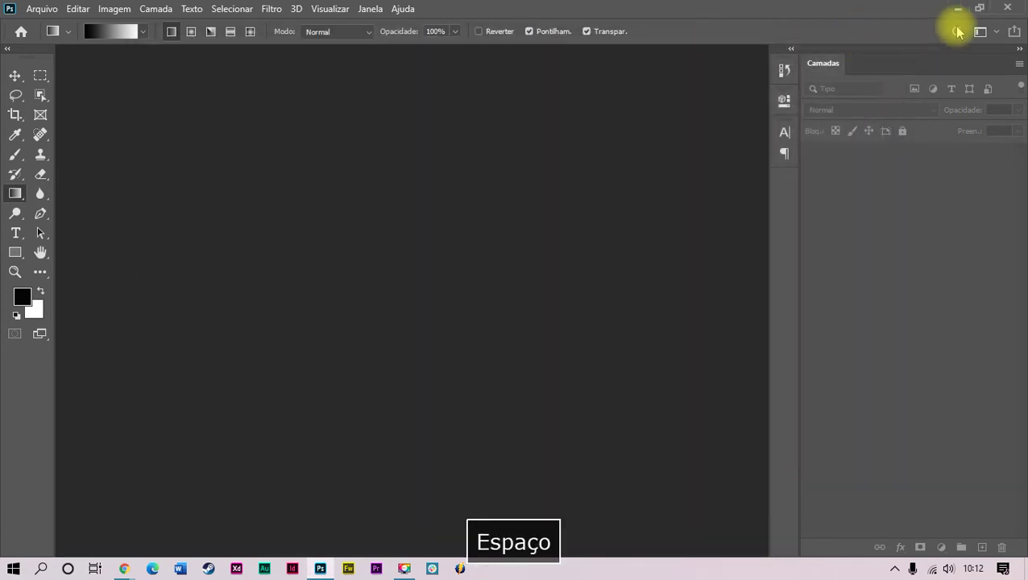
pyautogui.click(1007, 9)
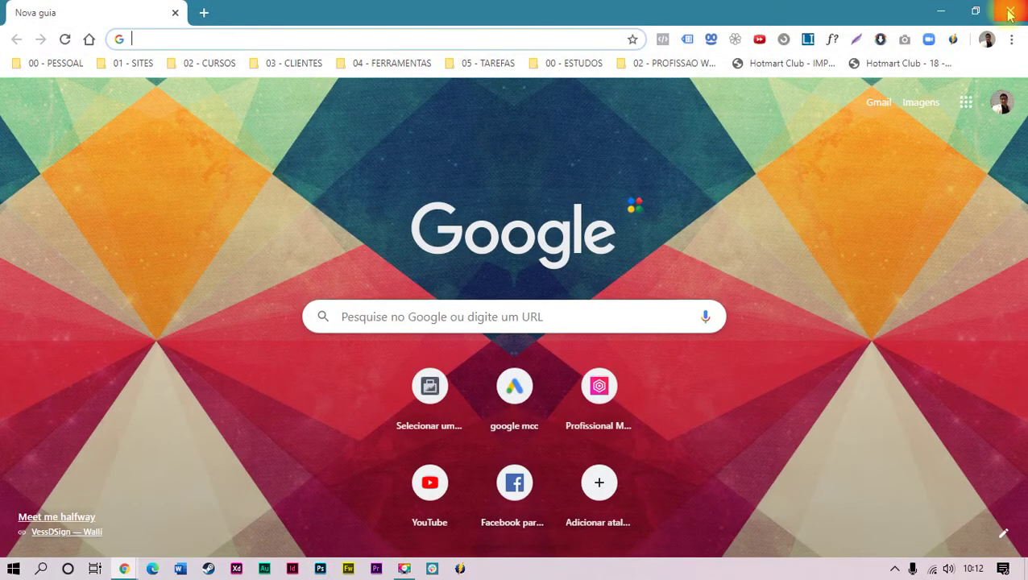
pyautogui.click(954, 41)
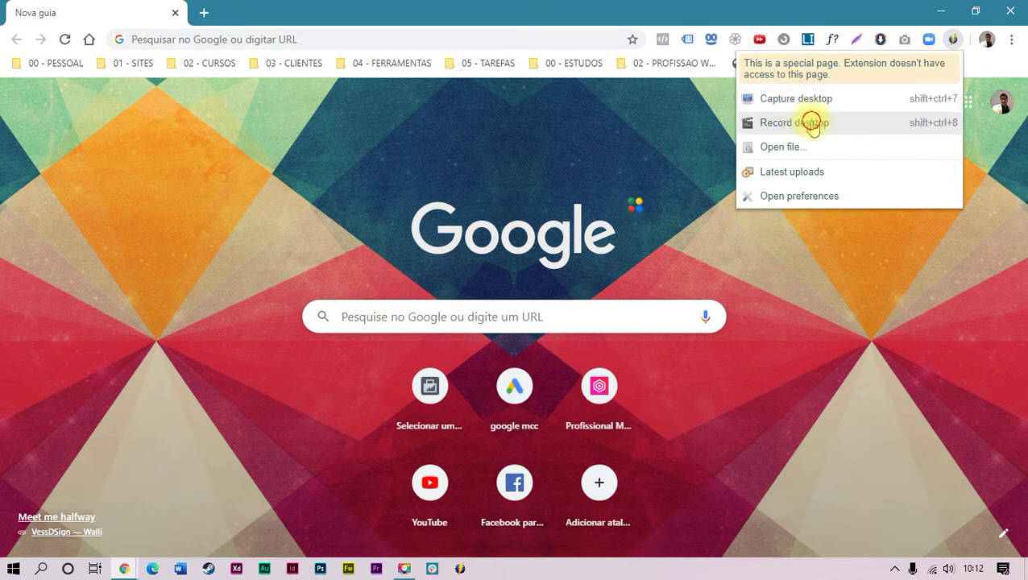
pyautogui.click(811, 125)
pyautogui.moveTo(89, 395); pyautogui.dragTo(104, 363)
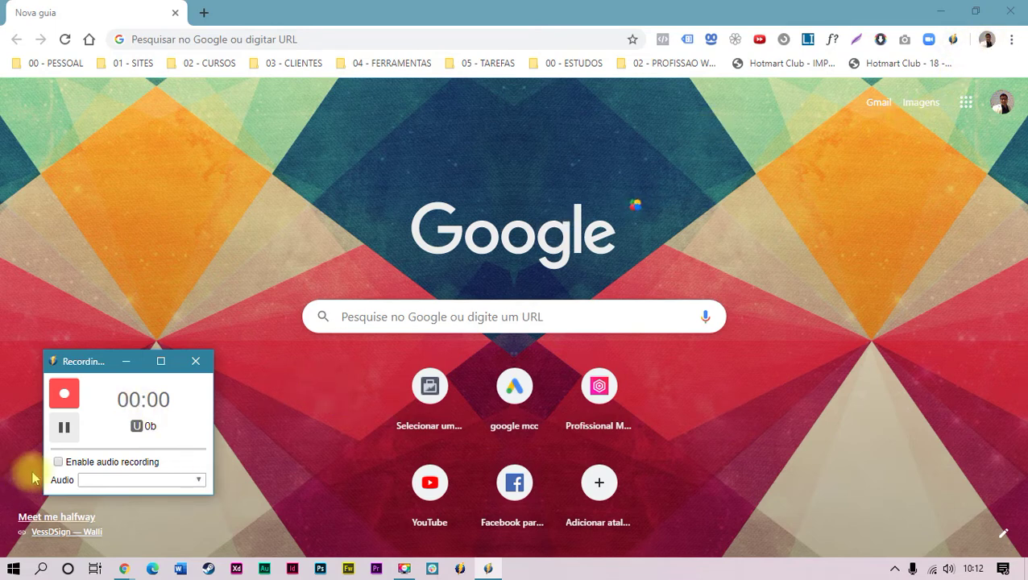
pyautogui.click(60, 463)
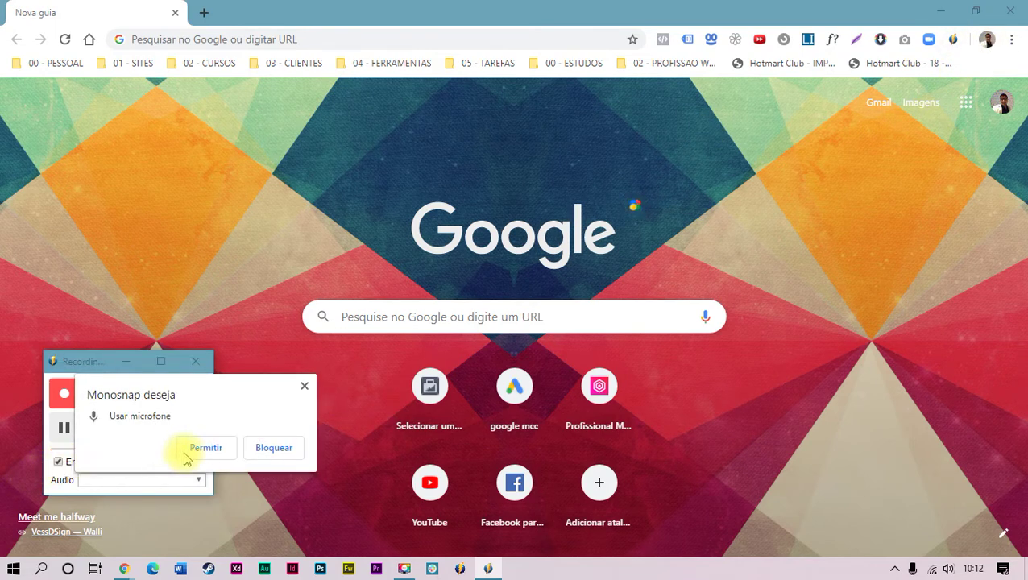
pyautogui.click(203, 450)
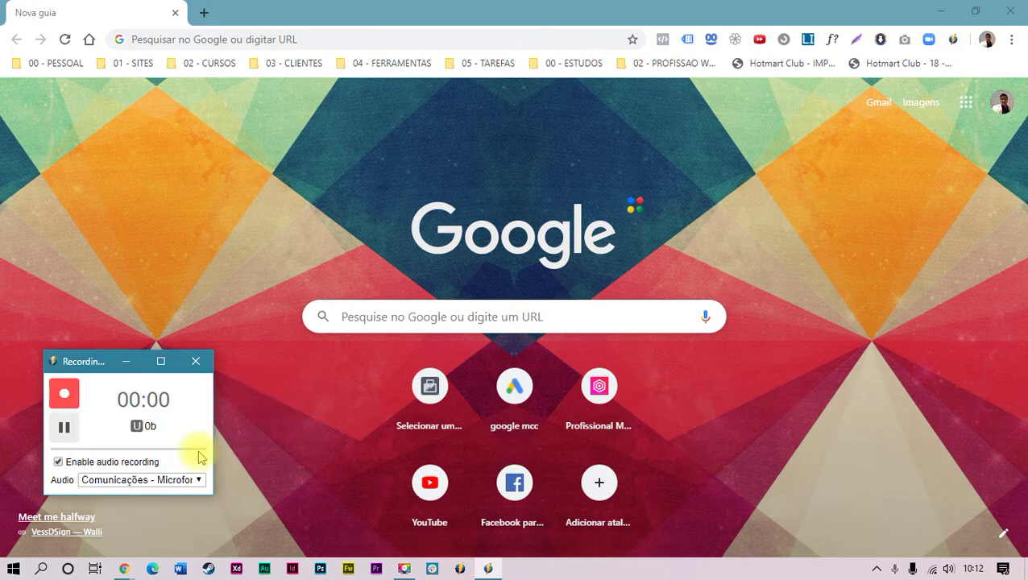
# Minimize and restore the recorder window, and set its audio source to Microfone (HyperX Quadcast)
pyautogui.click(127, 360)
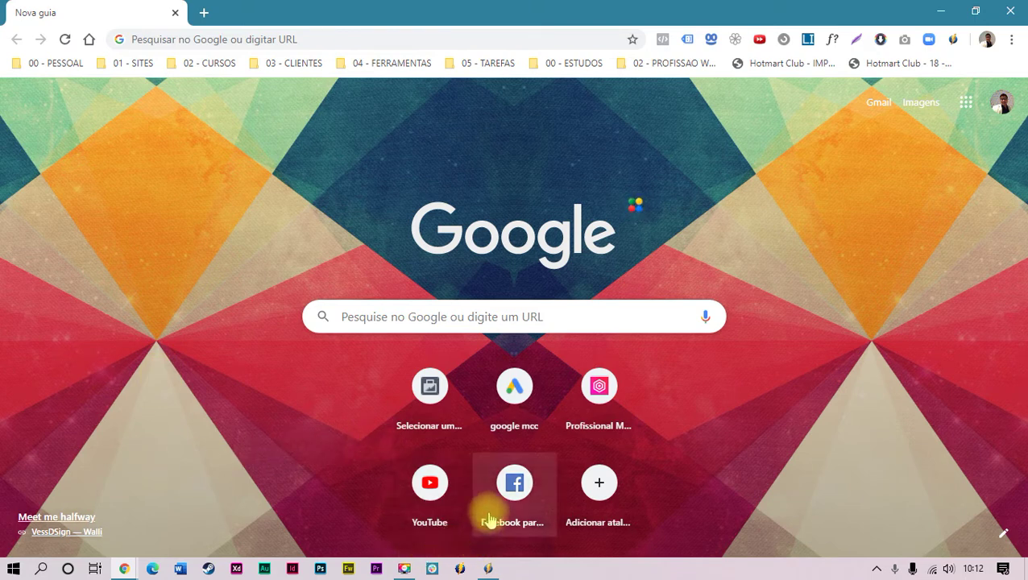
pyautogui.click(488, 569)
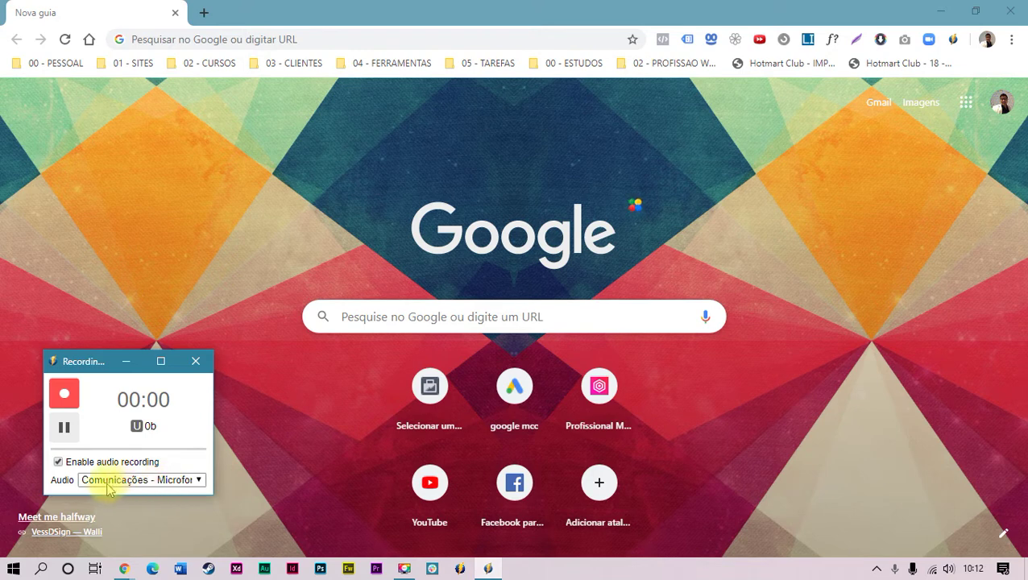
pyautogui.click(158, 480)
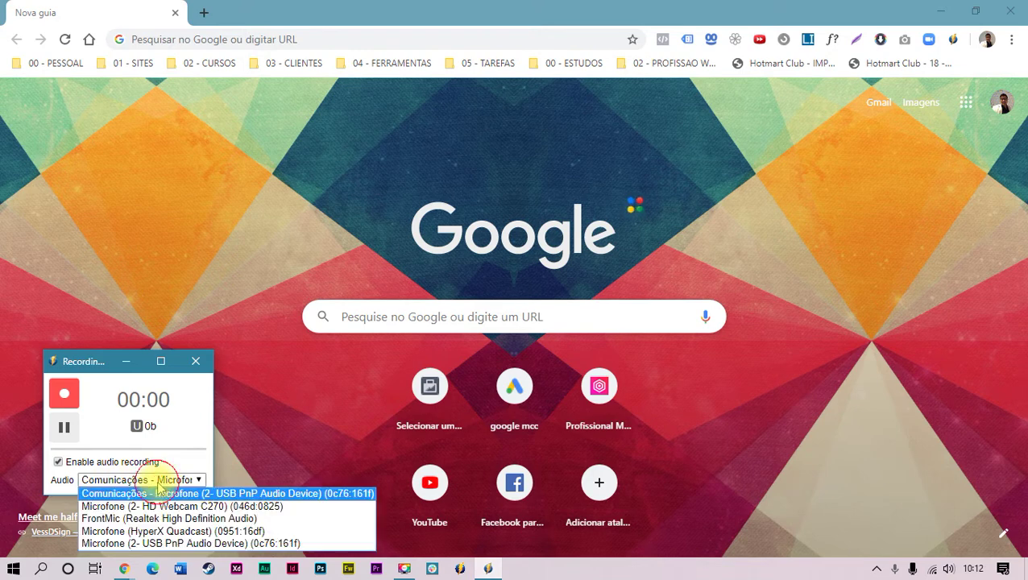
pyautogui.click(172, 531)
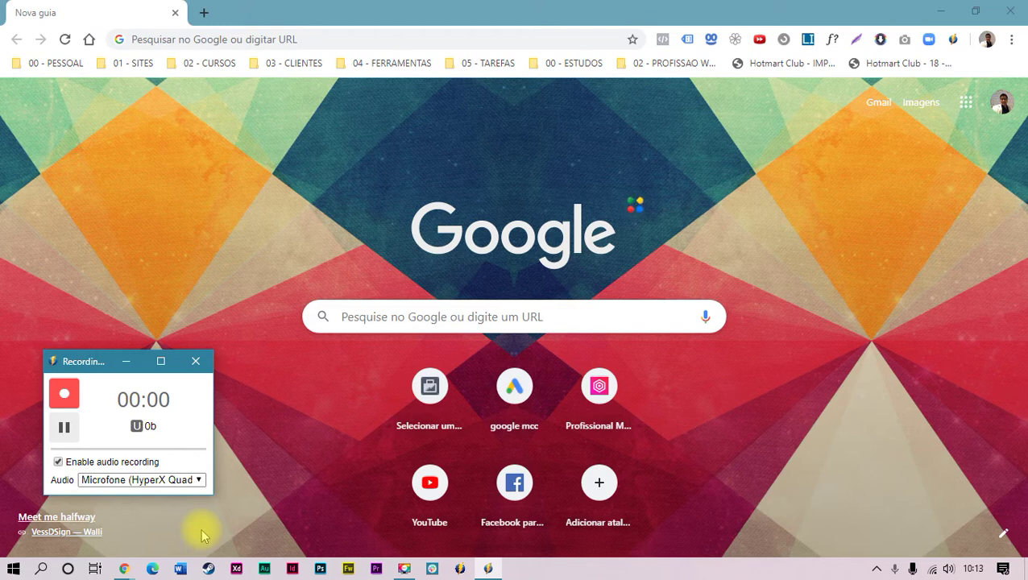
# Start recording by sharing the entire screen with audio sharing enabled
pyautogui.click(67, 395)
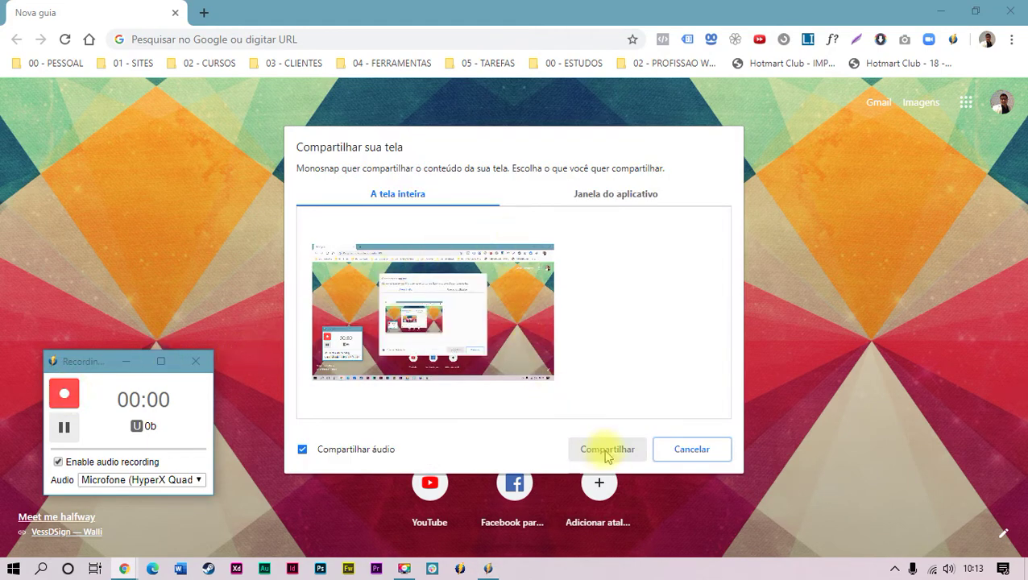
pyautogui.click(564, 409)
pyautogui.click(608, 450)
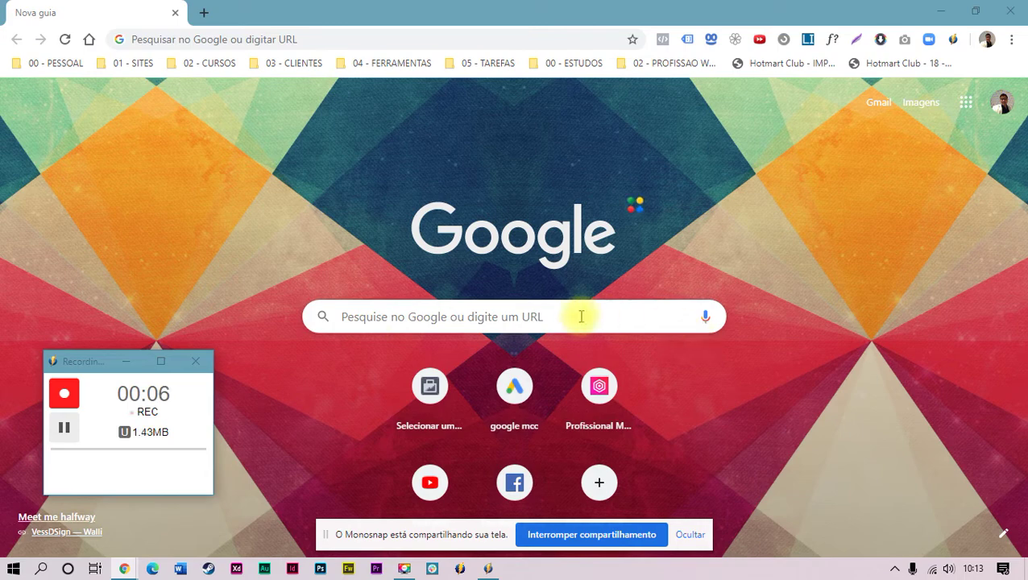
# Open and close the Windows Start menu several times while the screen is being recorded
pyautogui.click(28, 569)
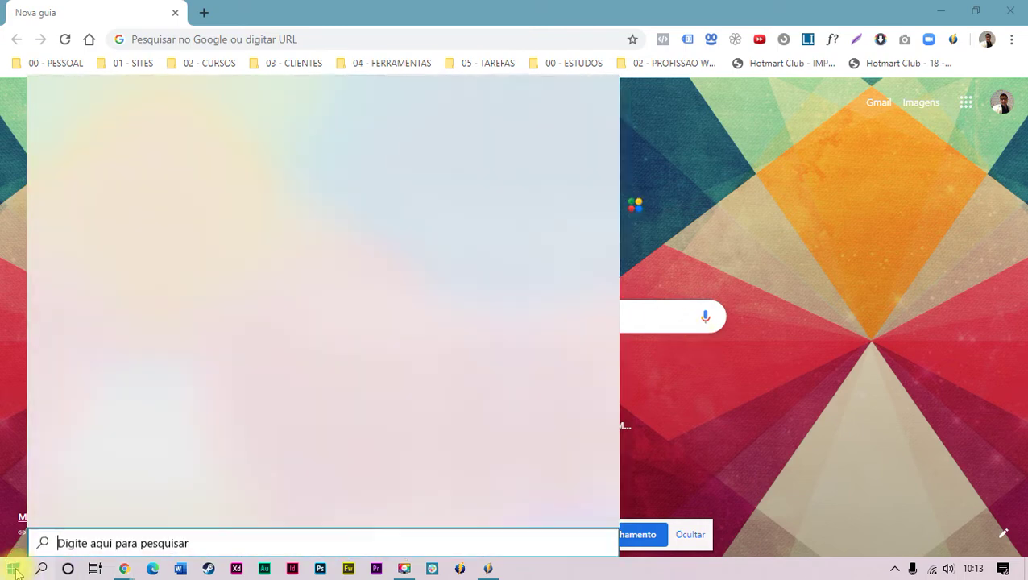
pyautogui.click(13, 568)
pyautogui.click(13, 569)
pyautogui.click(13, 569)
pyautogui.click(13, 568)
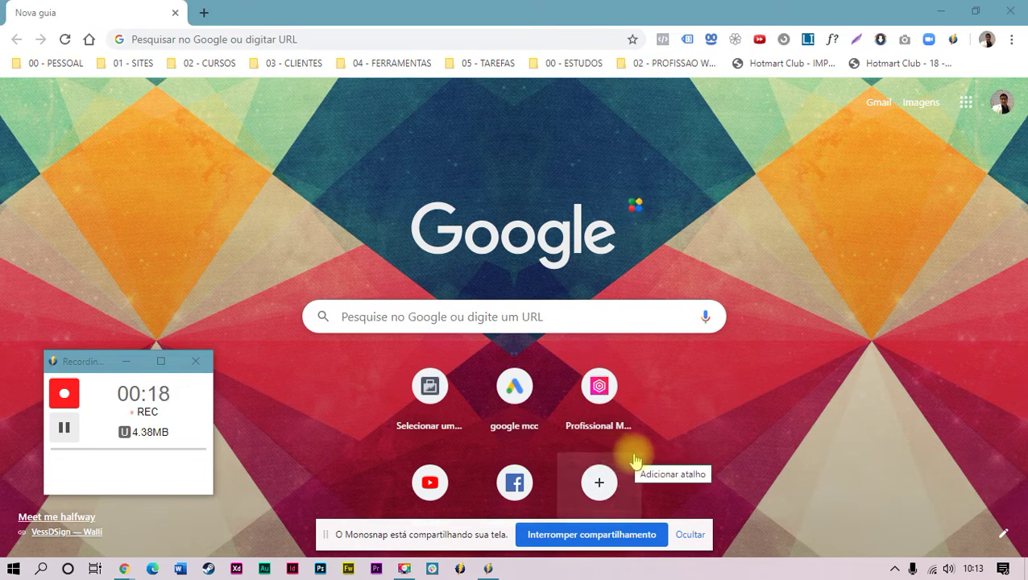
# Open File Explorer and close it again during the recording, and minimize the browser to show the desktop
pyautogui.click(744, 423)
pyautogui.press('super+e')
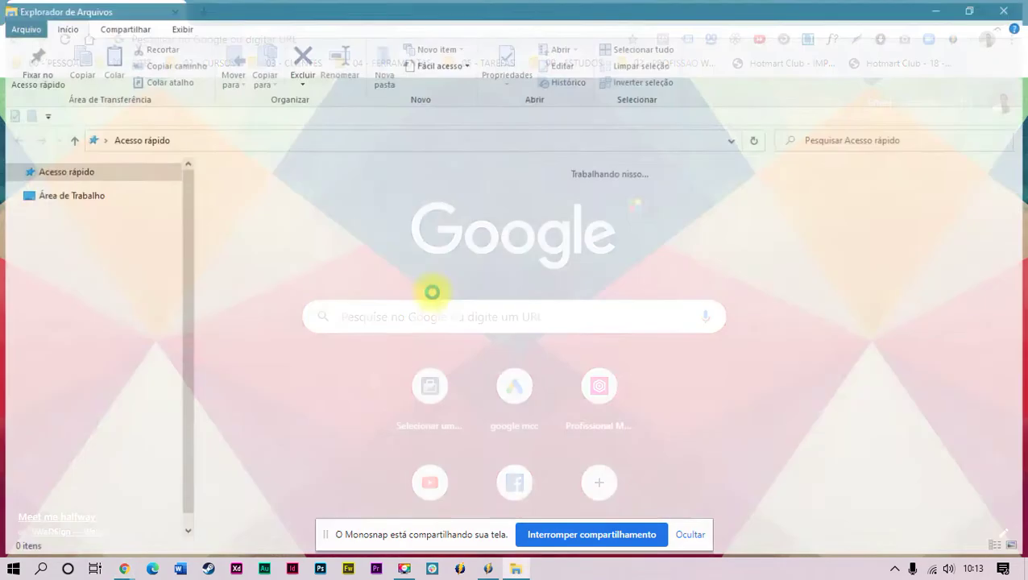
pyautogui.moveTo(419, 414); pyautogui.dragTo(338, 379)
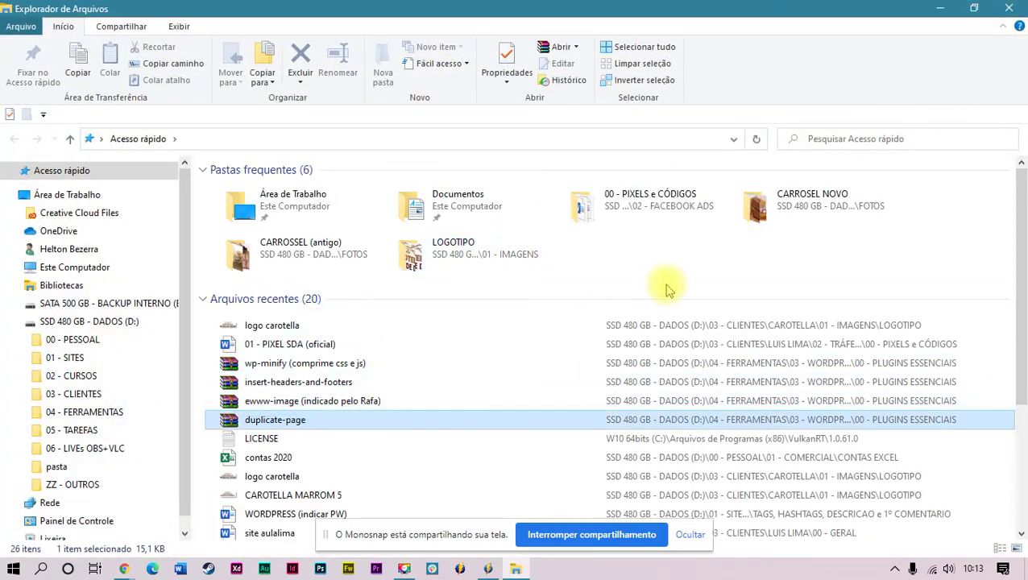
pyautogui.click(1011, 12)
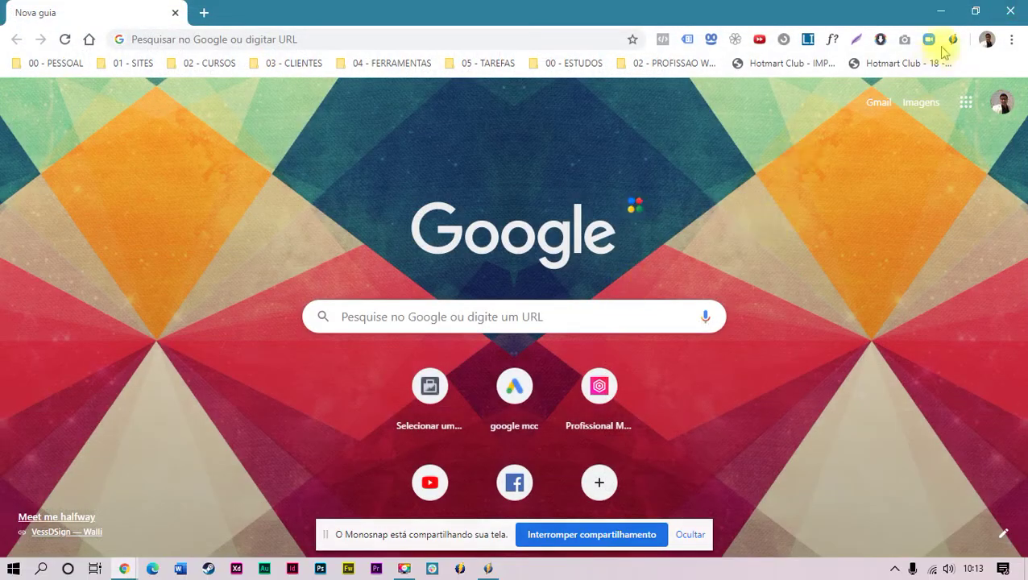
pyautogui.click(940, 8)
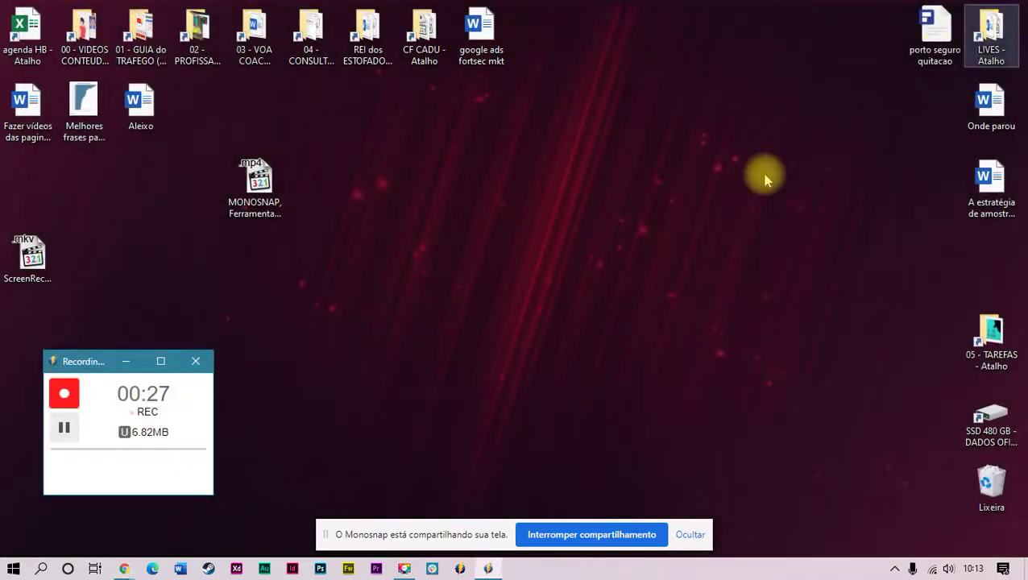
# Stop the screen recording and play it back in the preview, skipping ahead to near its end
pyautogui.click(64, 395)
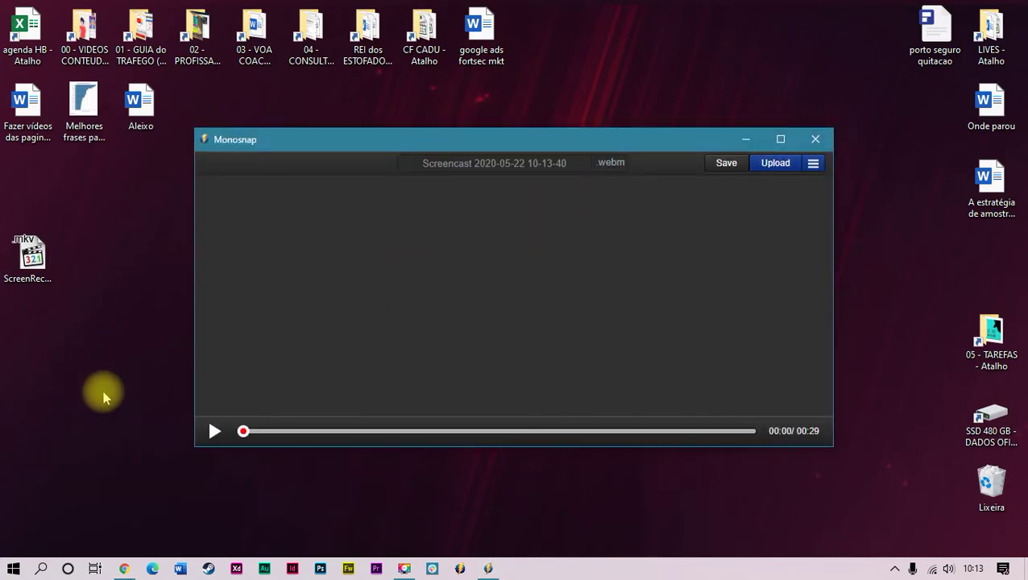
pyautogui.click(214, 431)
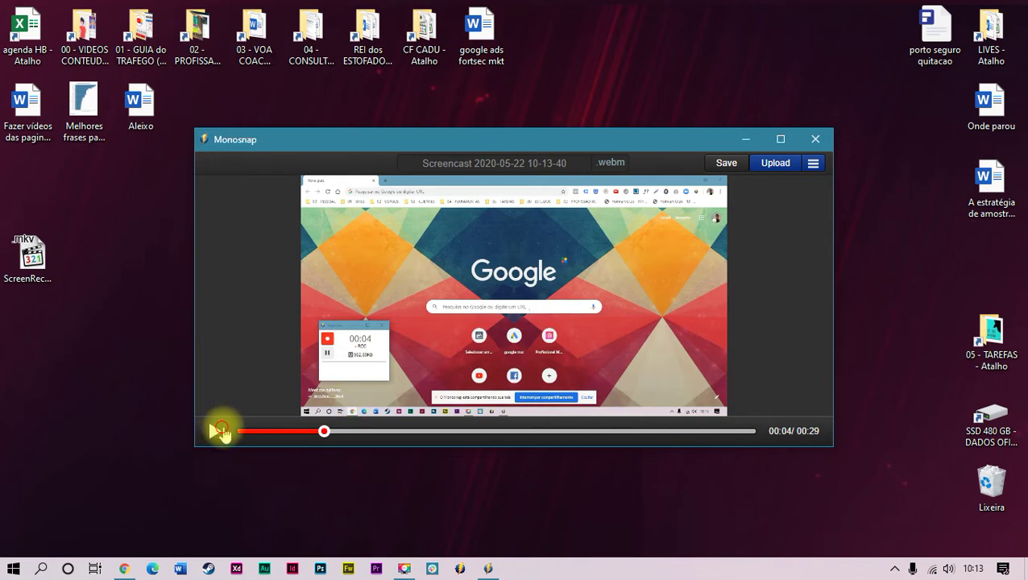
pyautogui.moveTo(259, 427); pyautogui.dragTo(730, 435)
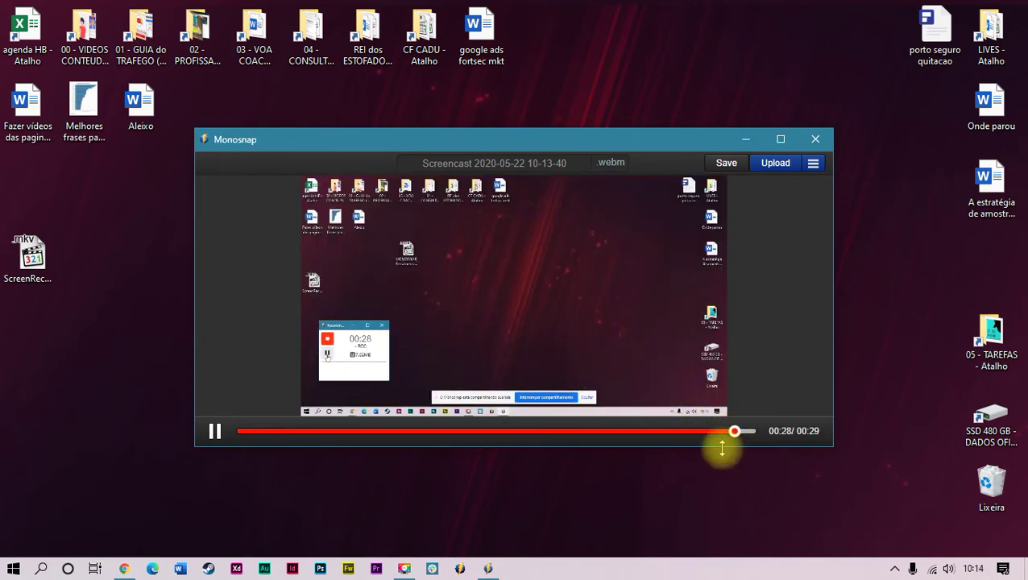
# Reposition the video preview window on the desktop and request the upload of the recorded screencast
pyautogui.moveTo(612, 137); pyautogui.dragTo(680, 105)
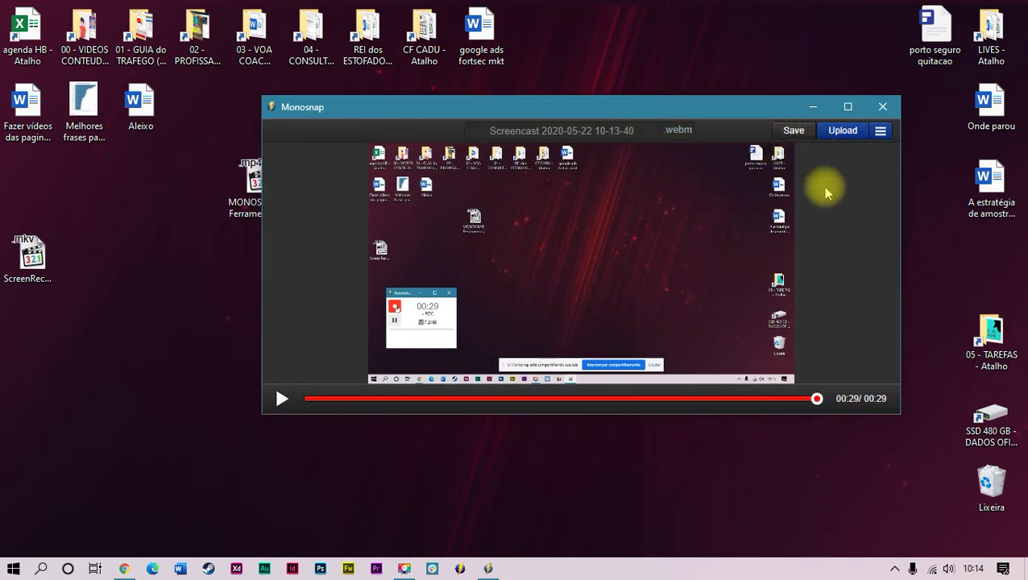
pyautogui.click(767, 107)
pyautogui.moveTo(761, 117); pyautogui.dragTo(748, 137)
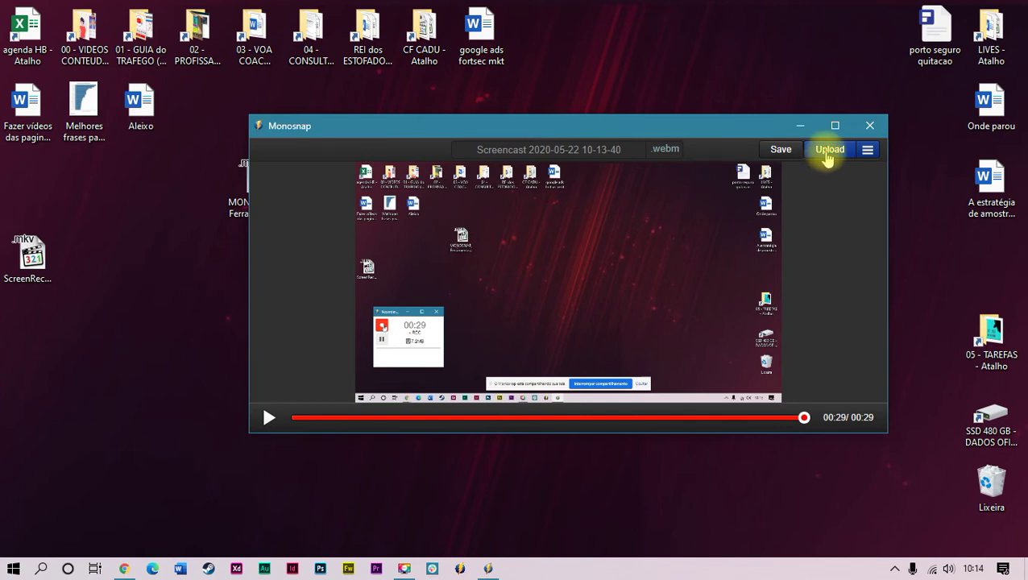
pyautogui.click(827, 153)
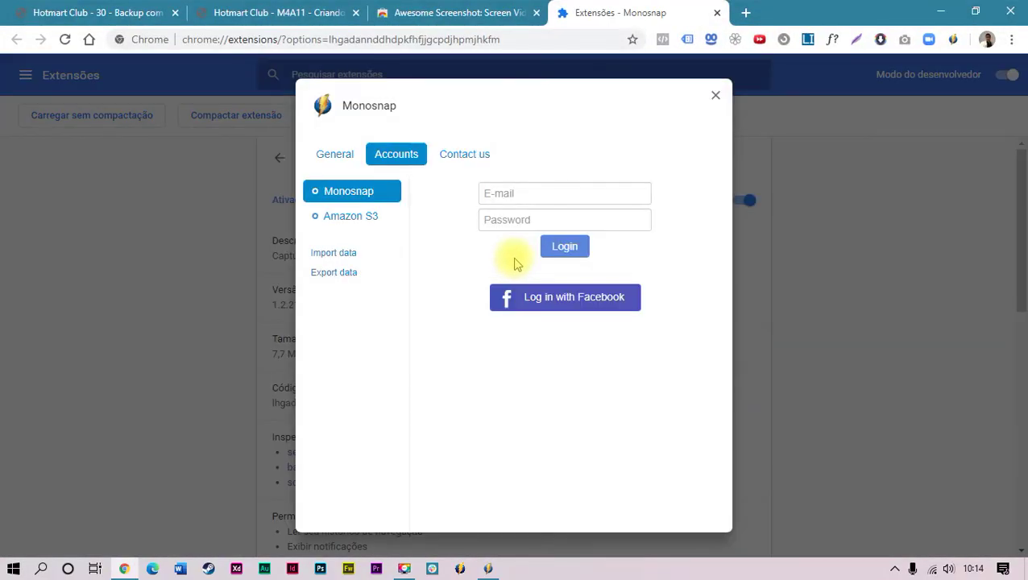
# Examine Monosnap's general preferences and its account settings for Monosnap and Amazon S3
pyautogui.click(342, 157)
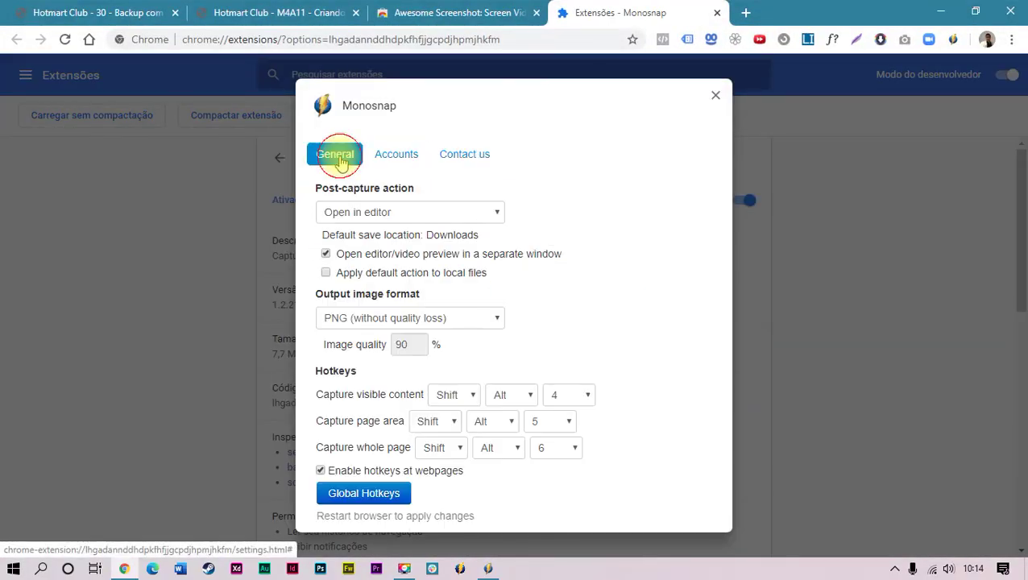
pyautogui.click(397, 154)
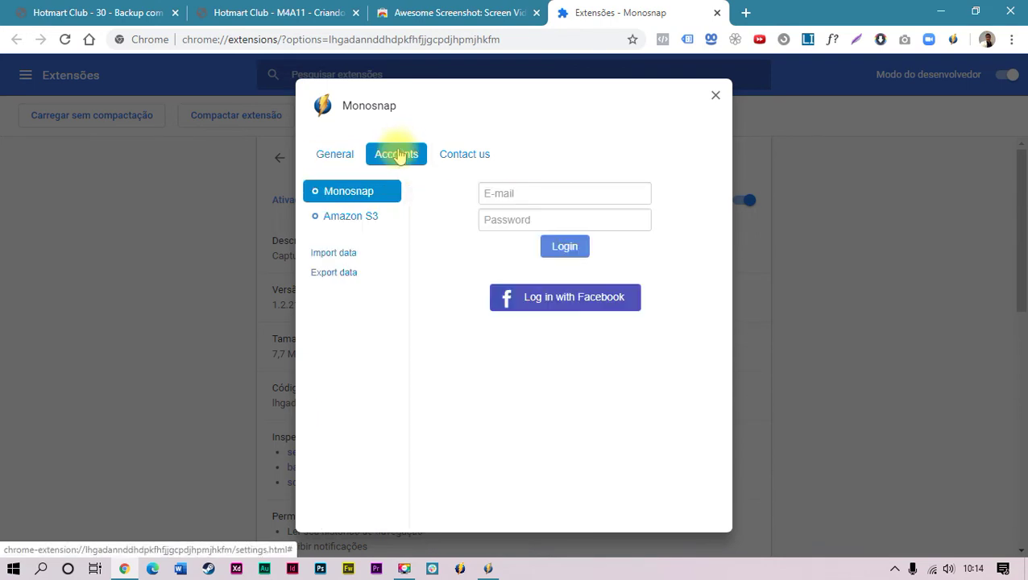
pyautogui.click(354, 213)
pyautogui.click(349, 193)
pyautogui.click(342, 216)
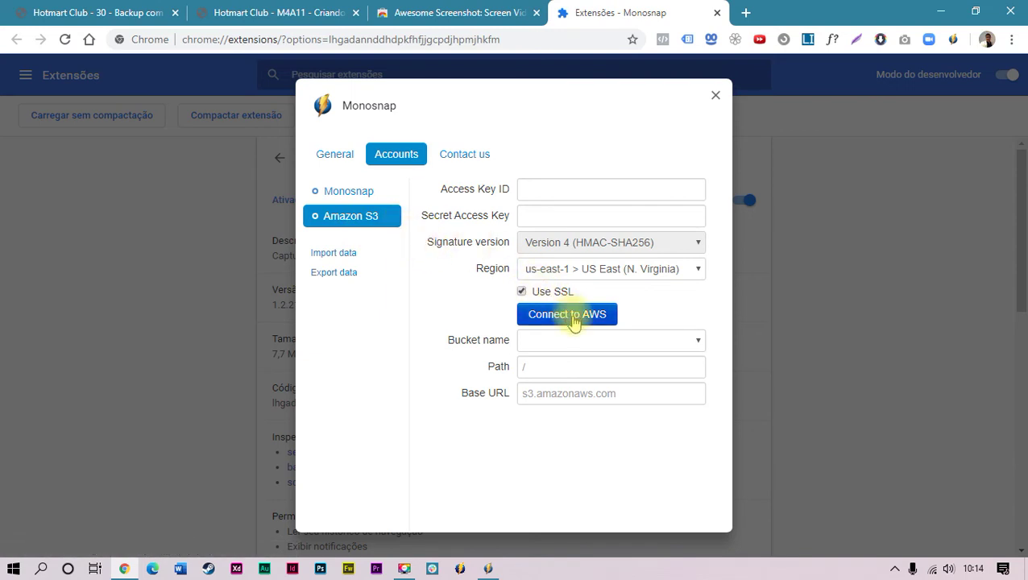
# Review the Monosnap account login settings, close the extension options and minimize the browser
pyautogui.click(337, 192)
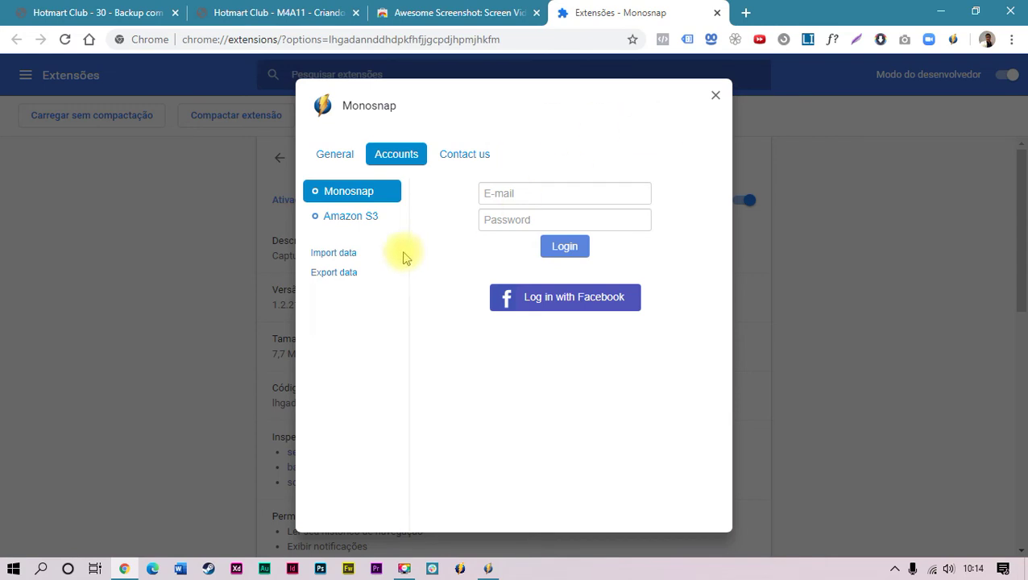
pyautogui.click(715, 96)
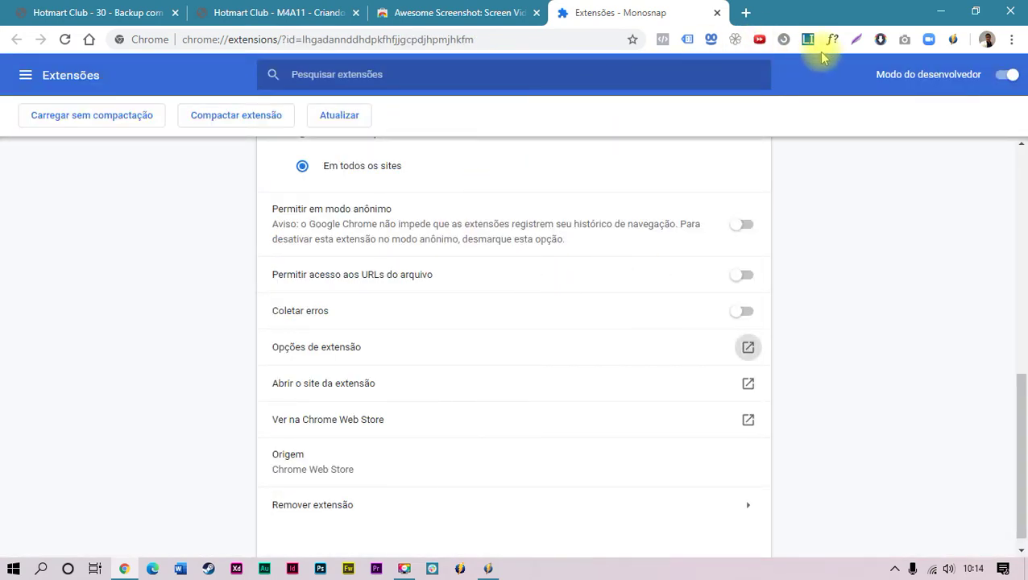
pyautogui.click(940, 11)
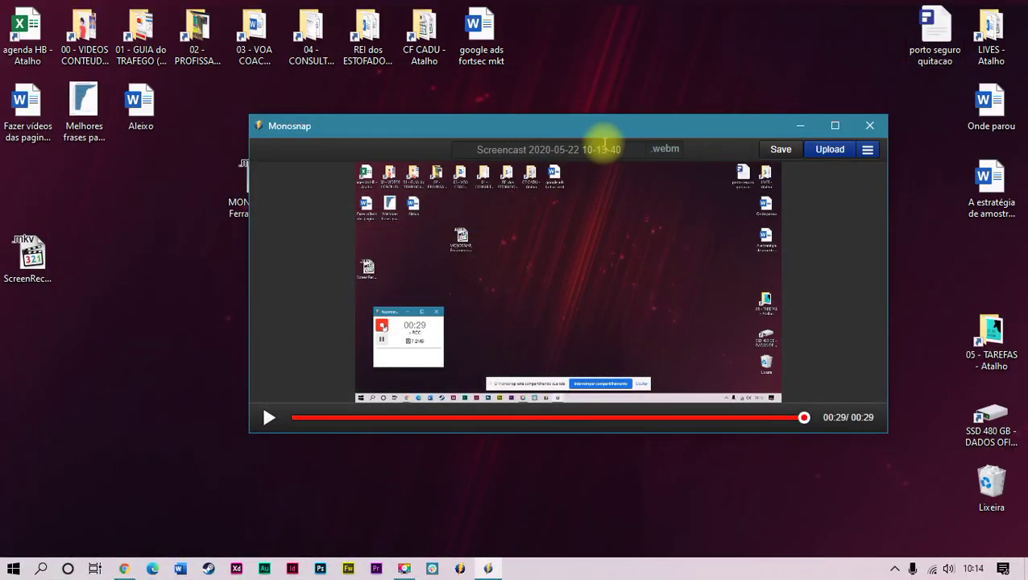
# Review the screencast's file format choices, keep webm, and save the recording to the desktop
pyautogui.click(865, 149)
pyautogui.click(838, 245)
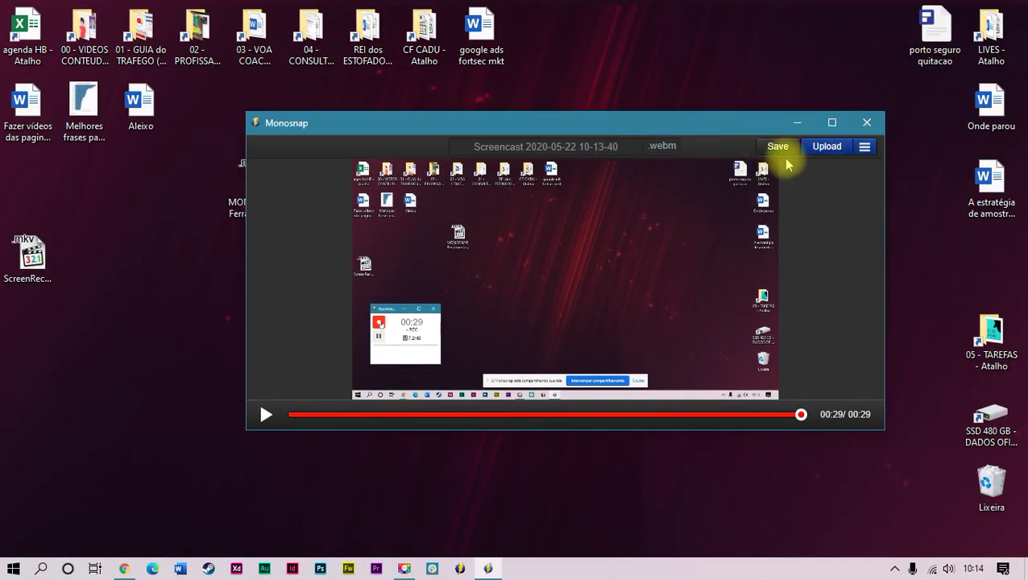
pyautogui.click(661, 148)
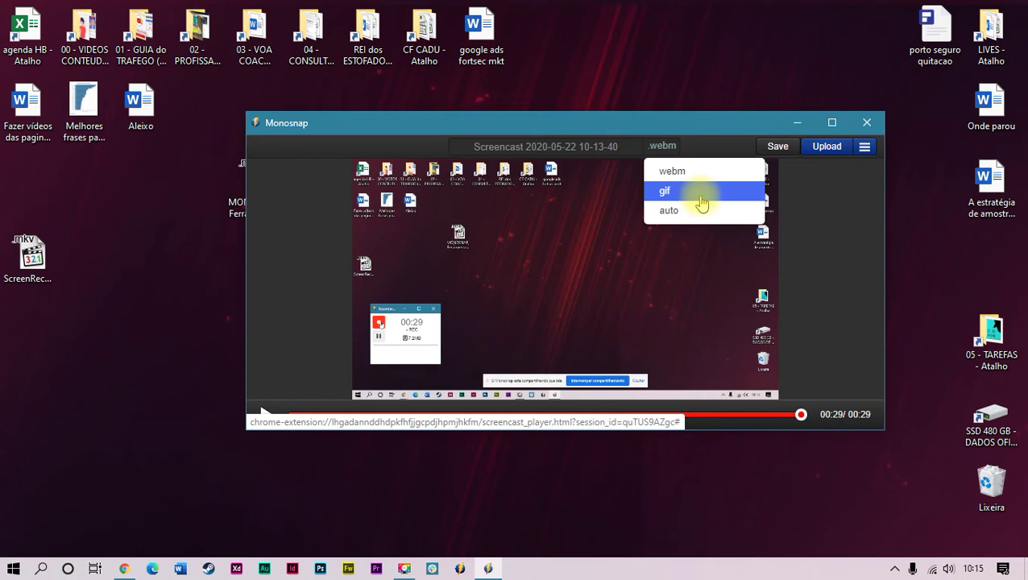
pyautogui.click(807, 202)
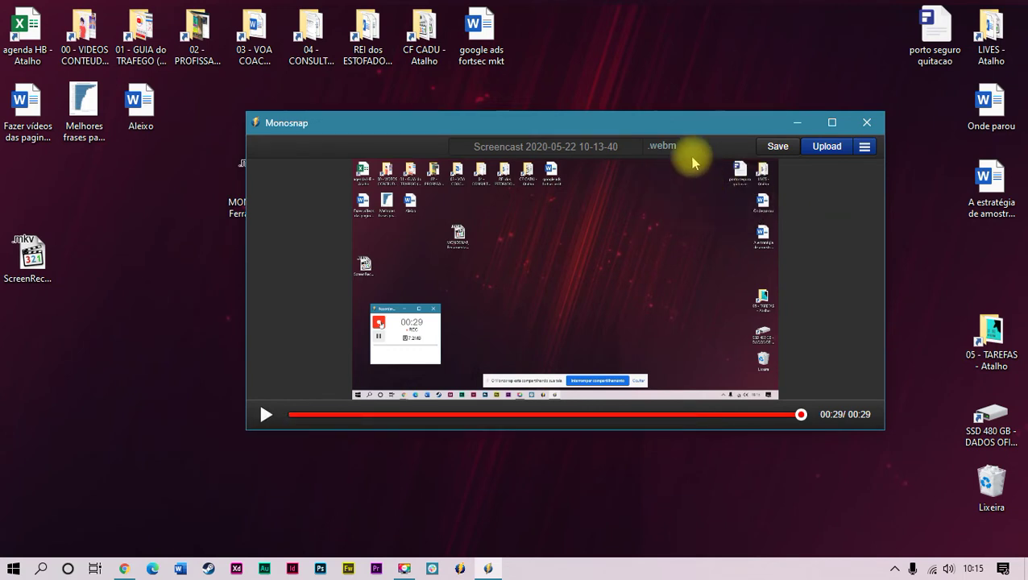
pyautogui.click(777, 149)
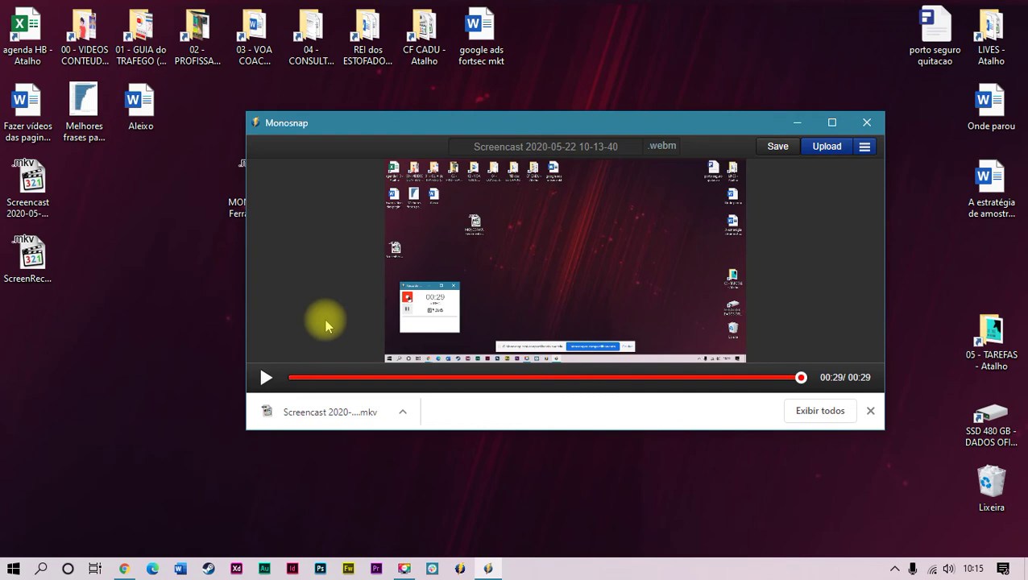
# Look in the user profile's Downloads folder in File Explorer, and close the window
pyautogui.click(12, 566)
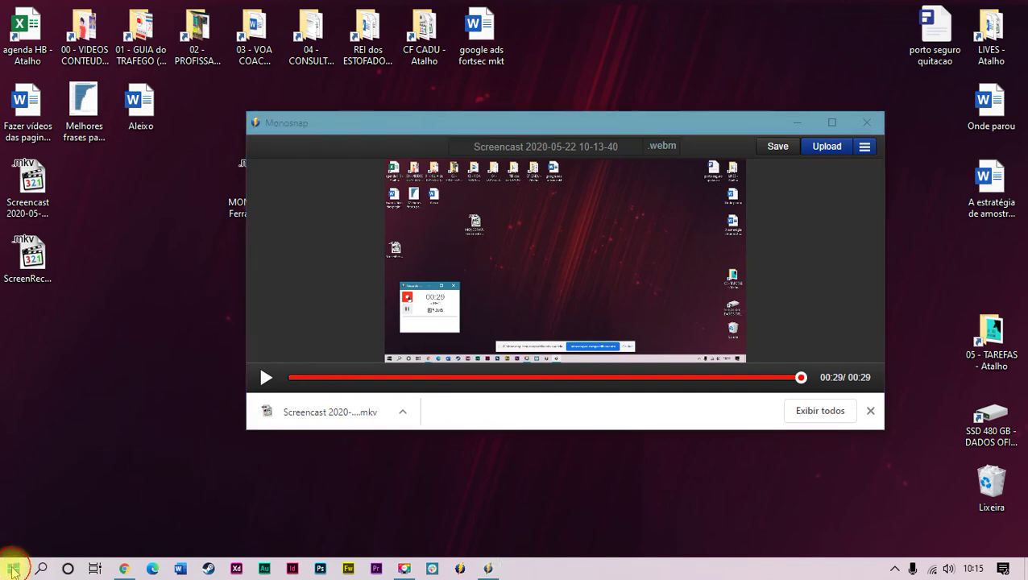
pyautogui.scroll(-3, 111, 379)
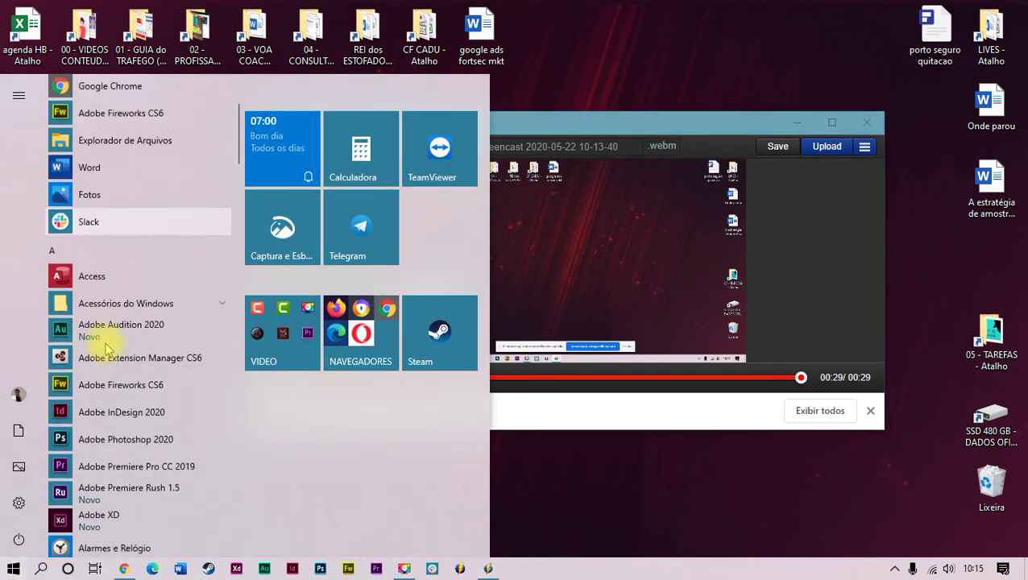
pyautogui.scroll(-3, 104, 347)
pyautogui.moveTo(4, 229)
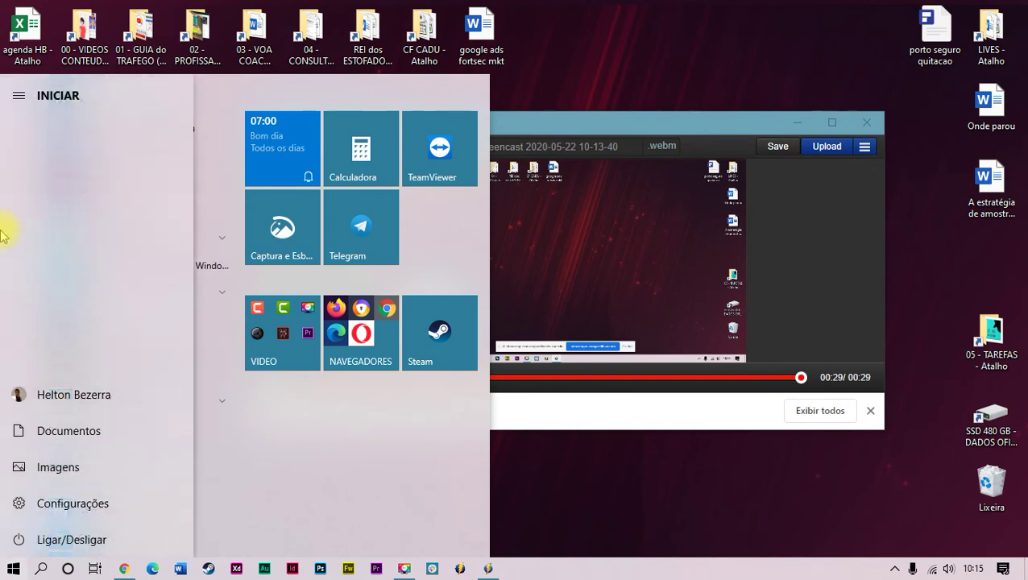
pyautogui.click(56, 431)
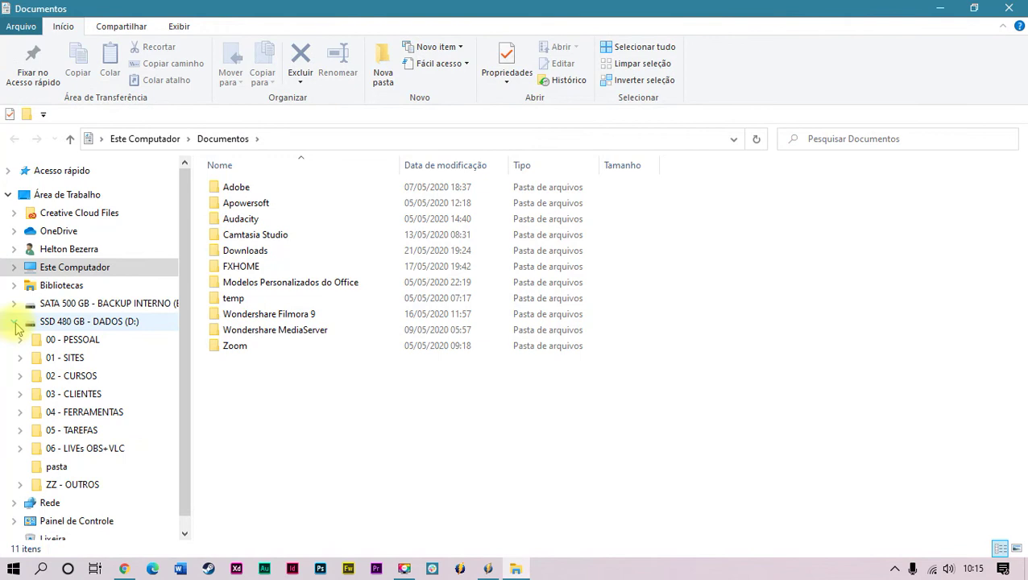
pyautogui.click(13, 320)
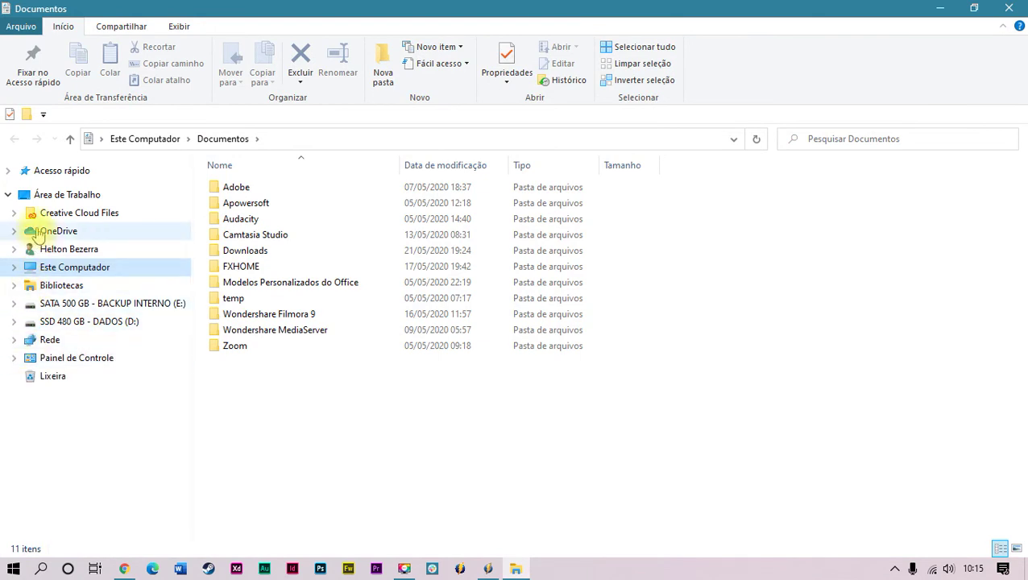
pyautogui.click(64, 255)
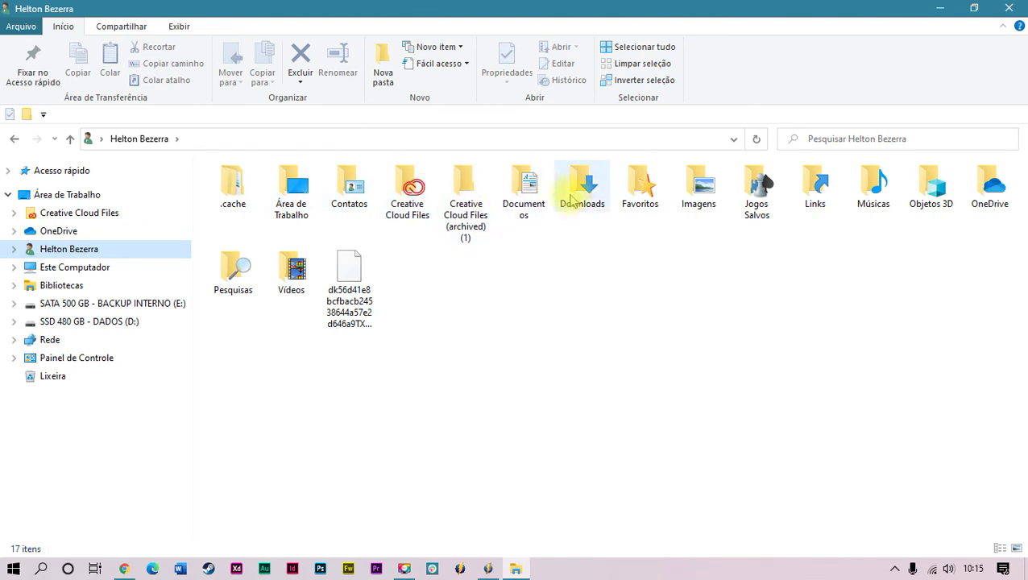
pyautogui.click(589, 214)
pyautogui.doubleClick(589, 211)
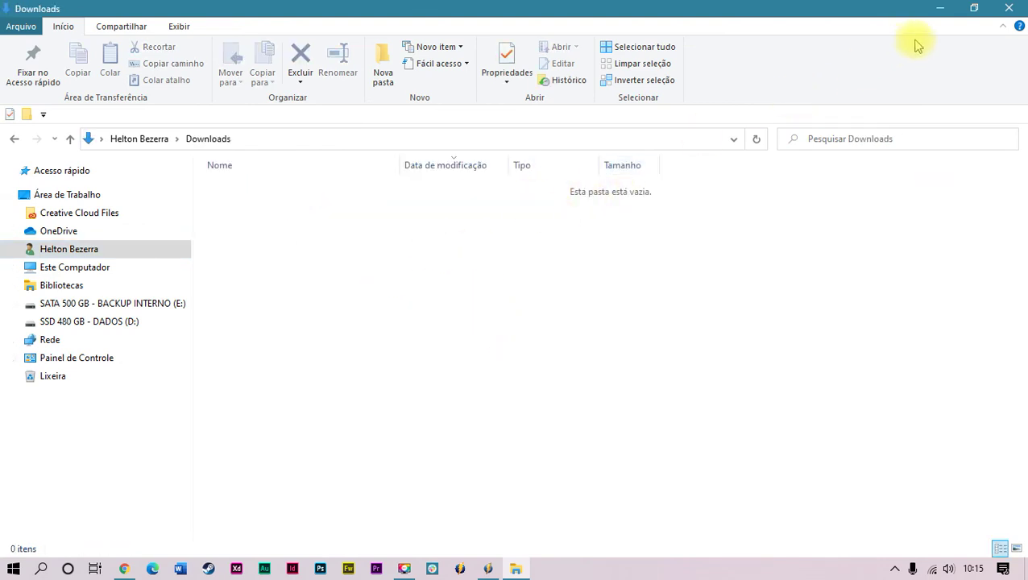
pyautogui.click(1008, 8)
# Close the video preview and place the saved screencast and the MONOSNAP video file in the middle of the desktop
pyautogui.click(138, 291)
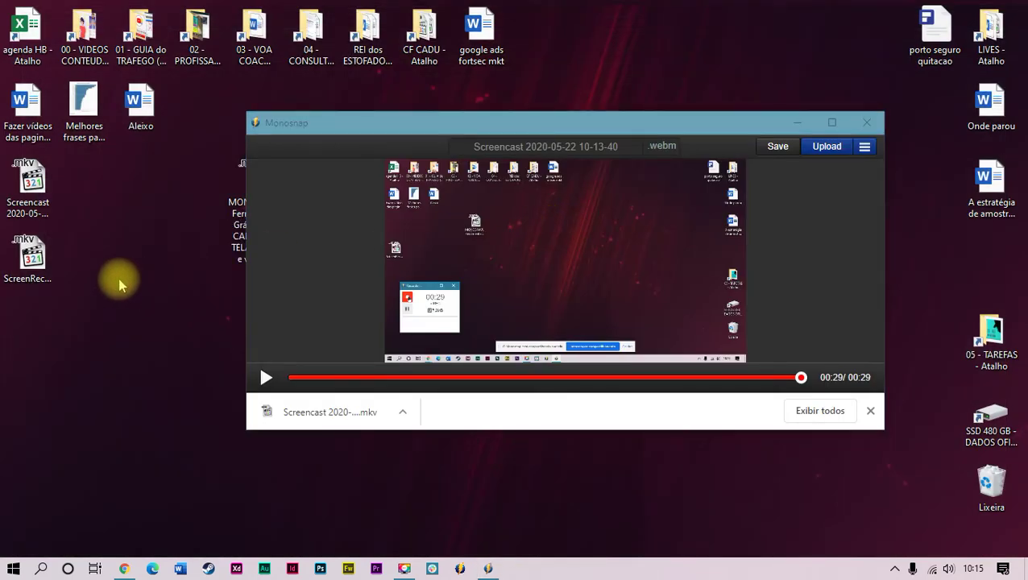
pyautogui.click(74, 213)
pyautogui.moveTo(74, 214); pyautogui.dragTo(181, 439)
pyautogui.click(867, 123)
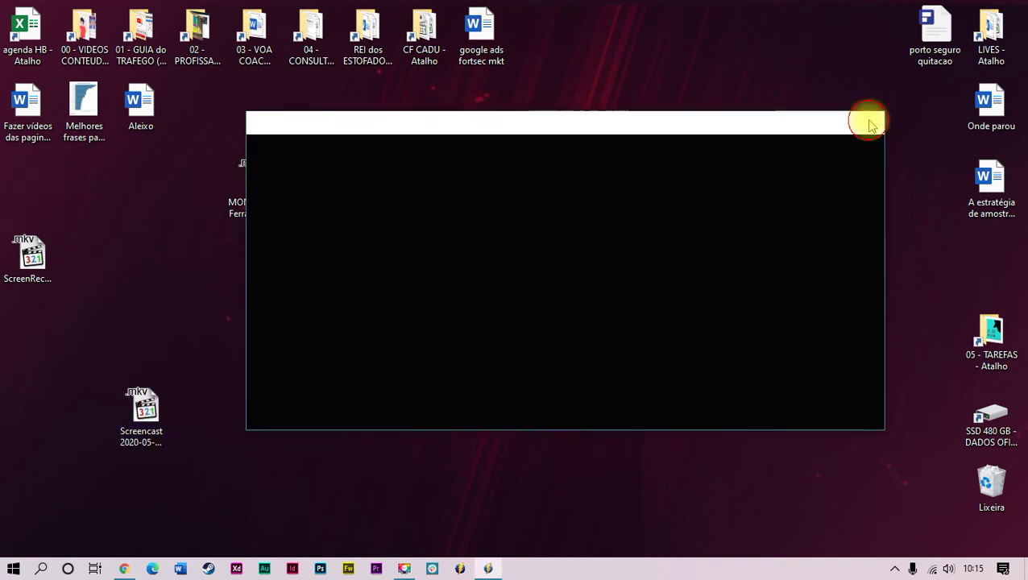
pyautogui.moveTo(143, 407); pyautogui.dragTo(548, 278)
pyautogui.moveTo(254, 182); pyautogui.dragTo(369, 259)
# Rename the saved screencast file as ssdsdsds, and play it briefly in the media player before closing it
pyautogui.click(540, 266)
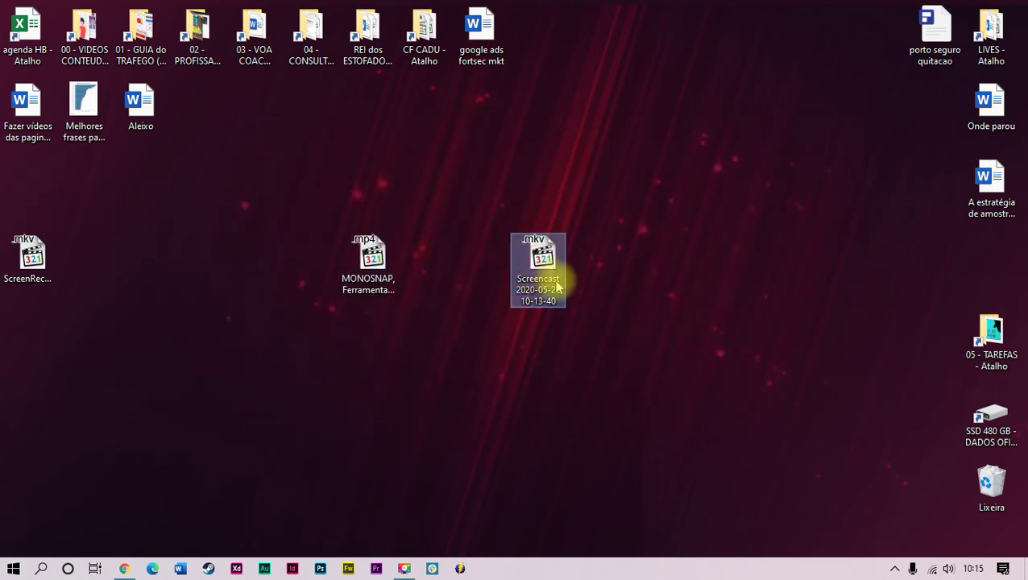
pyautogui.press('F2')
pyautogui.write('ssdsdsds')
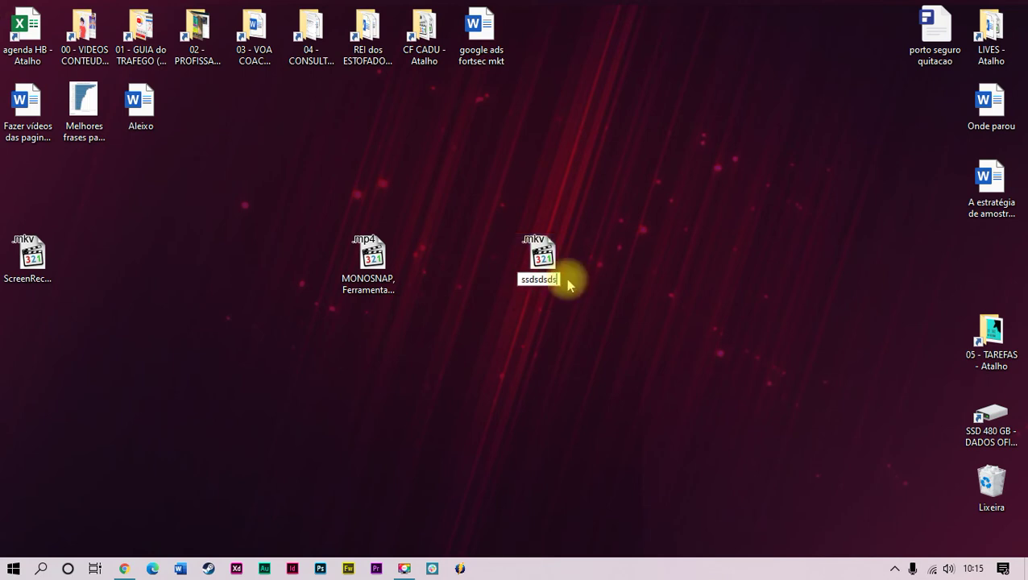
pyautogui.press('Return')
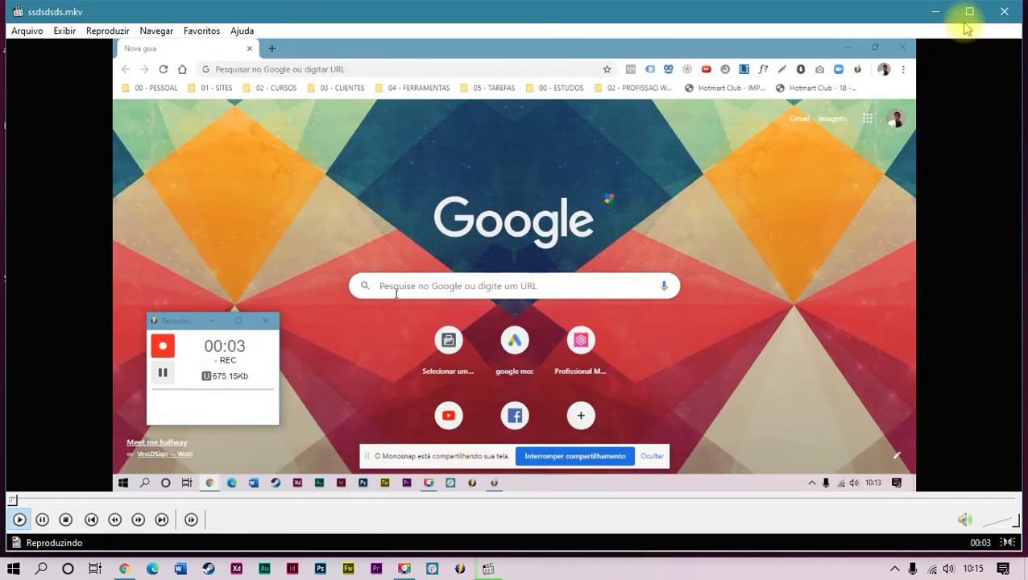
pyautogui.click(1004, 11)
# Shift the ssdsdsds file closer to the MONOSNAP video, and briefly revisit the Monosnap extension page in Chrome
pyautogui.moveTo(565, 263); pyautogui.dragTo(507, 262)
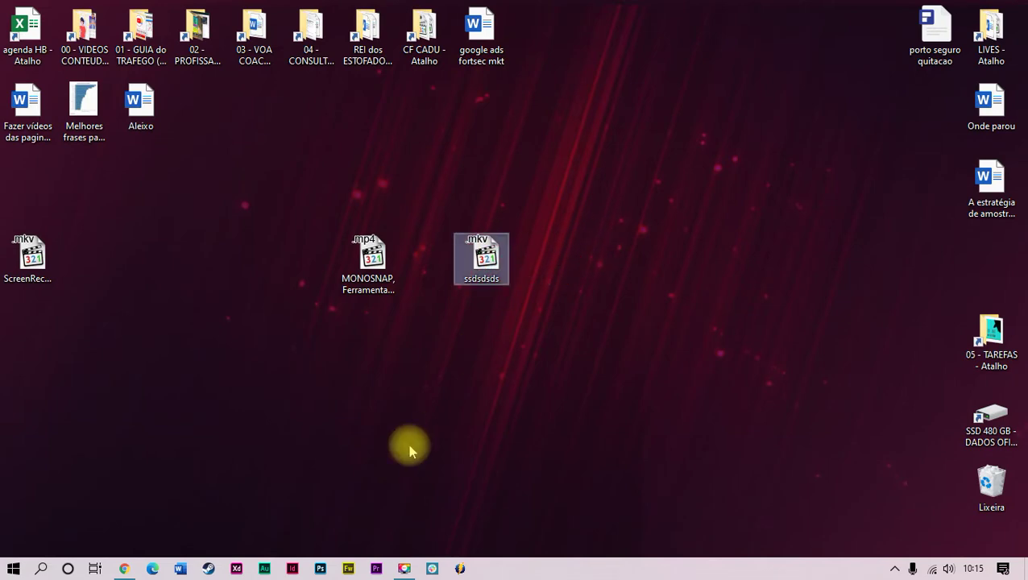
pyautogui.click(124, 568)
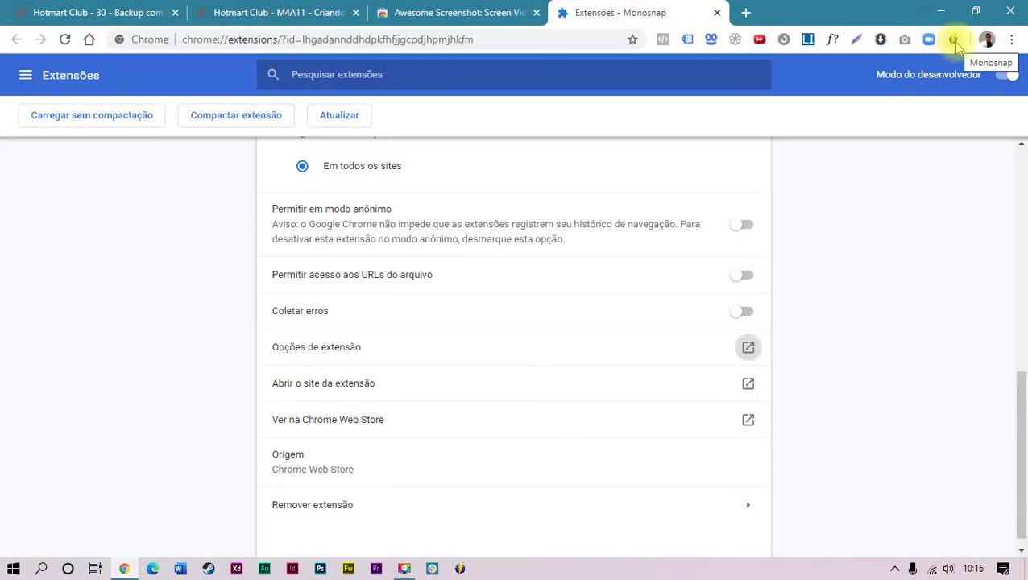
pyautogui.click(516, 11)
pyautogui.click(577, 13)
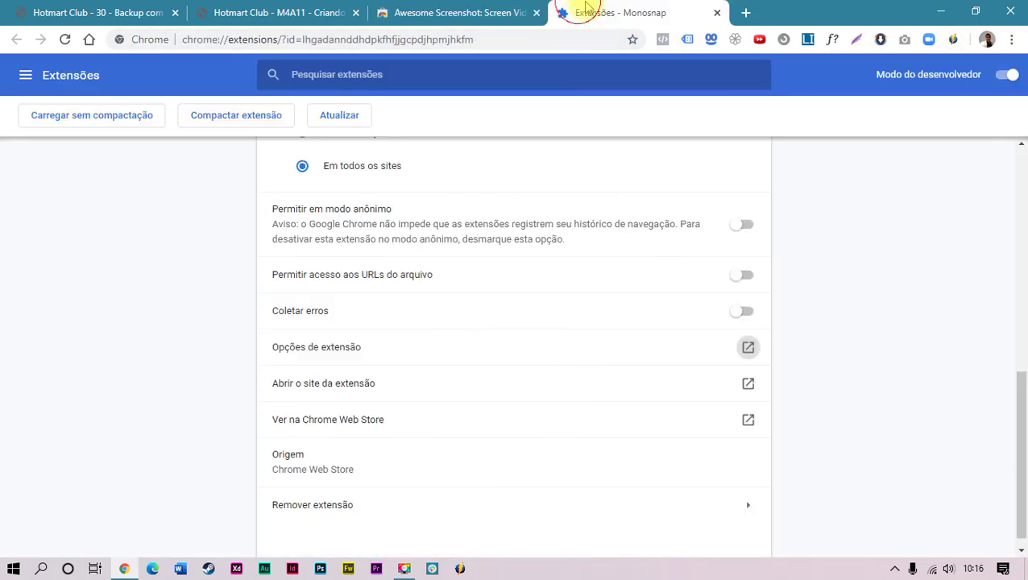
pyautogui.click(941, 11)
pyautogui.moveTo(456, 242); pyautogui.dragTo(425, 258)
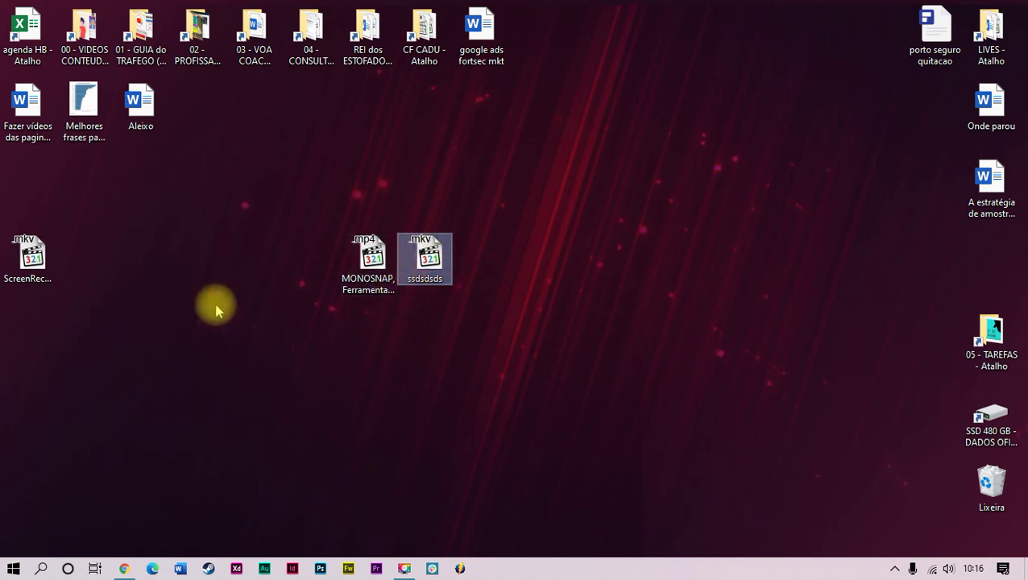
pyautogui.moveTo(425, 274); pyautogui.dragTo(481, 315)
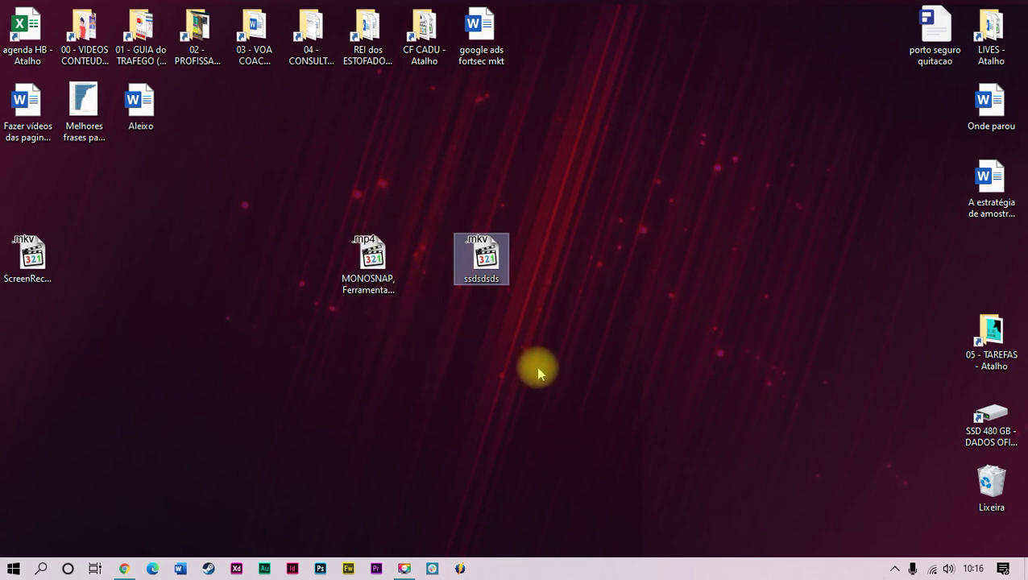
# Bring up the Movavi Screen Recorder window, reposition it higher on the desktop, and minimize it again
pyautogui.click(459, 569)
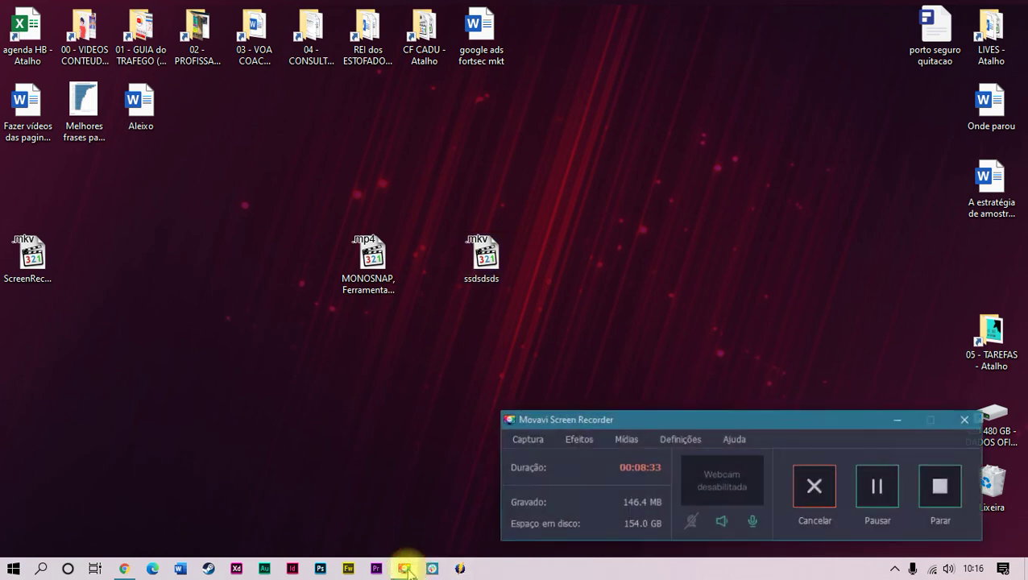
pyautogui.moveTo(798, 417); pyautogui.dragTo(776, 346)
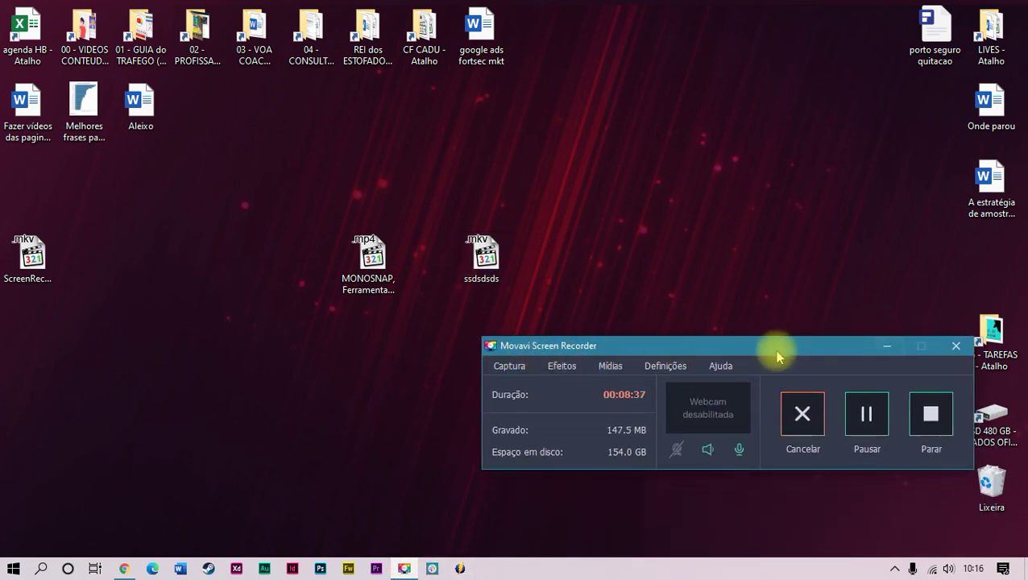
pyautogui.click(886, 349)
# Move the ssdsdsds file directly beside the MONOSNAP video on the desktop and deselect it
pyautogui.moveTo(487, 282); pyautogui.dragTo(430, 274)
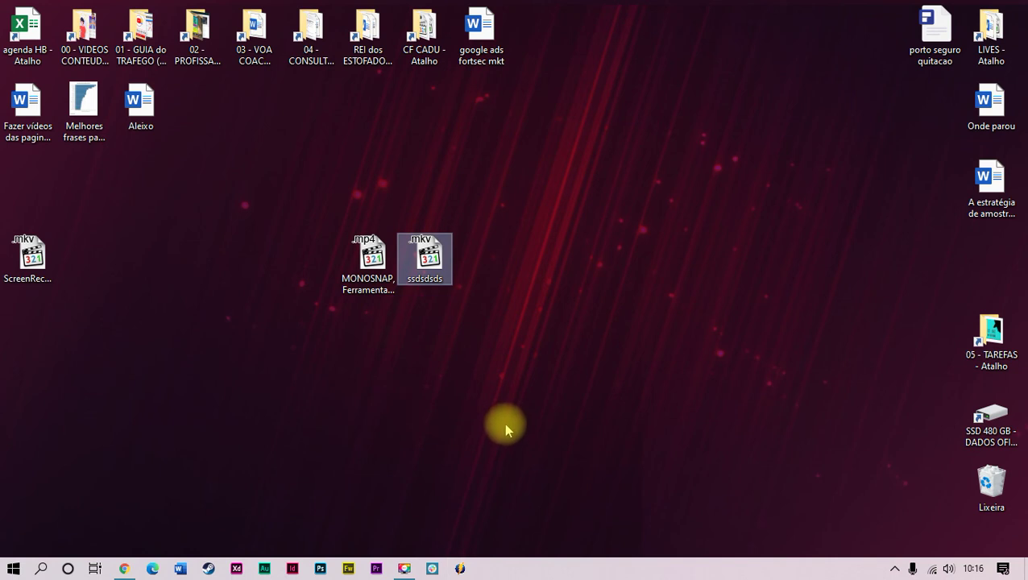
pyautogui.click(545, 412)
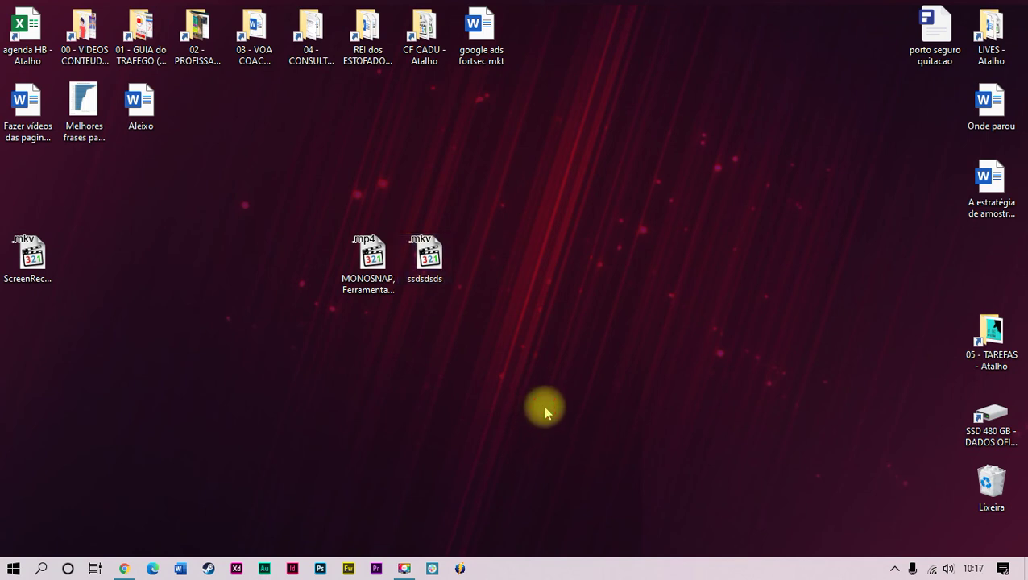